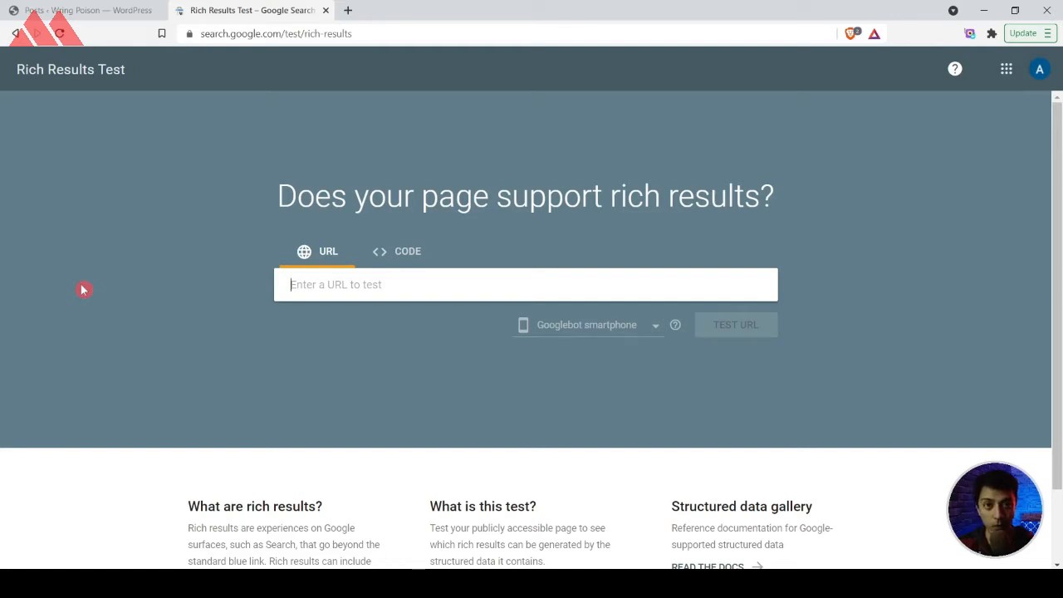
pyautogui.write('https://wringpoison.tastewp.com/2021/11/18/debitis-facere-odit-rerum-sint-natus/')
pyautogui.click(856, 224)
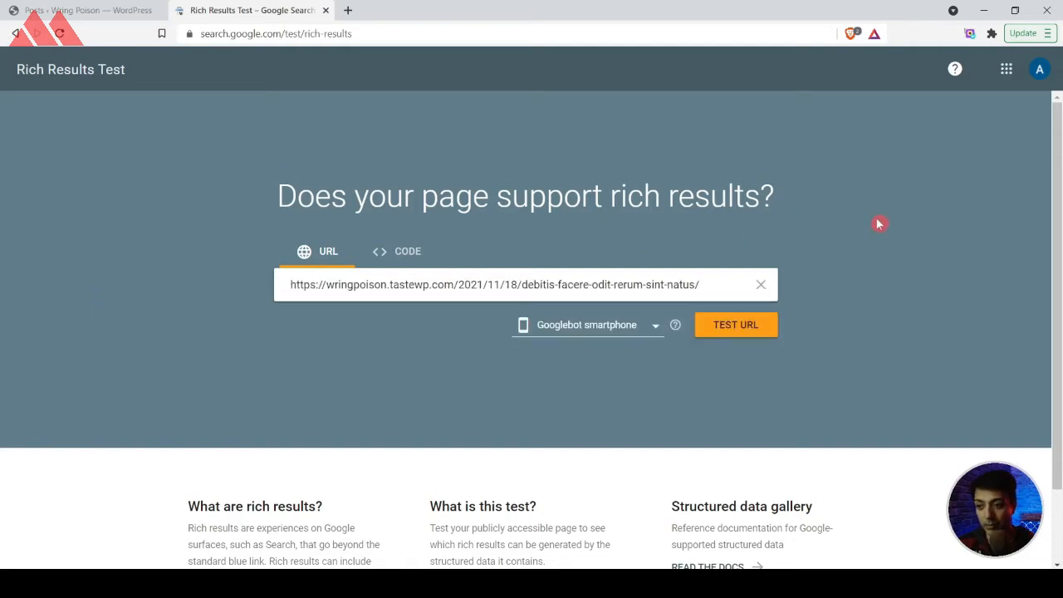
pyautogui.click(754, 325)
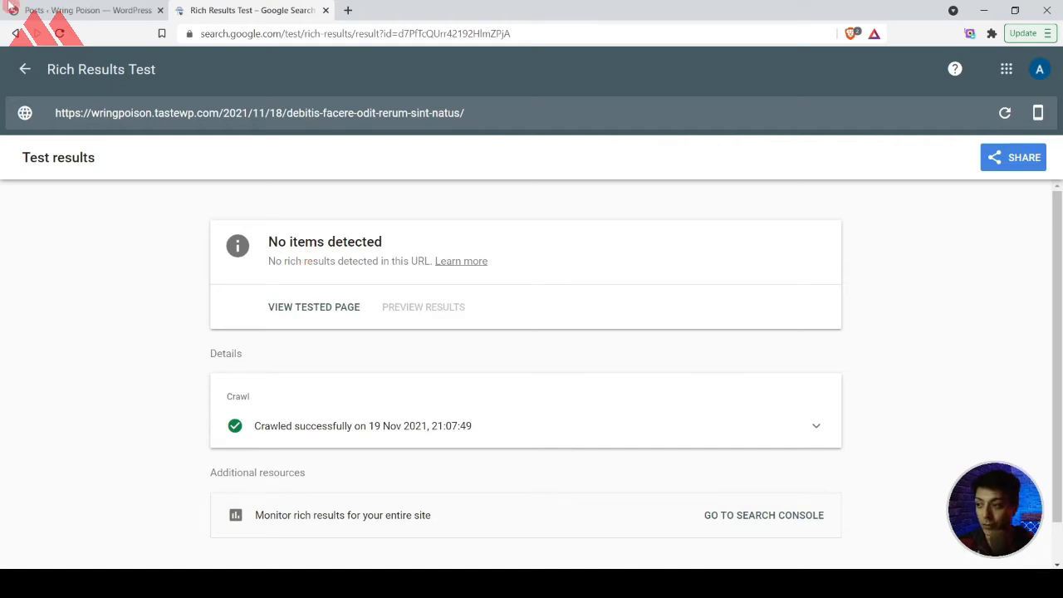
# Switch to the WordPress admin and search the plugins available to add for "schema"
pyautogui.click(25, 9)
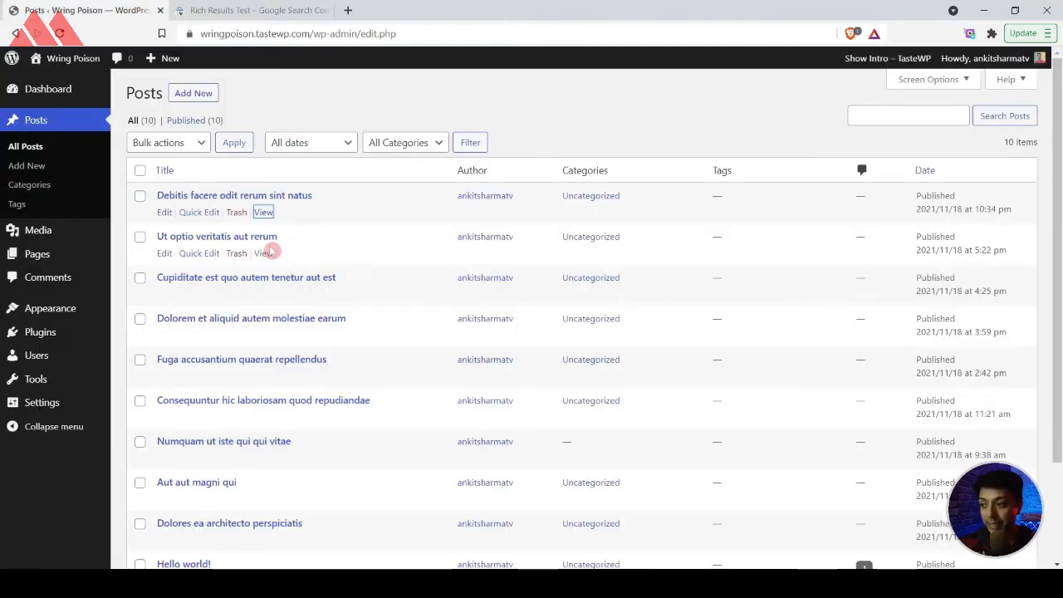
pyautogui.moveTo(12, 334)
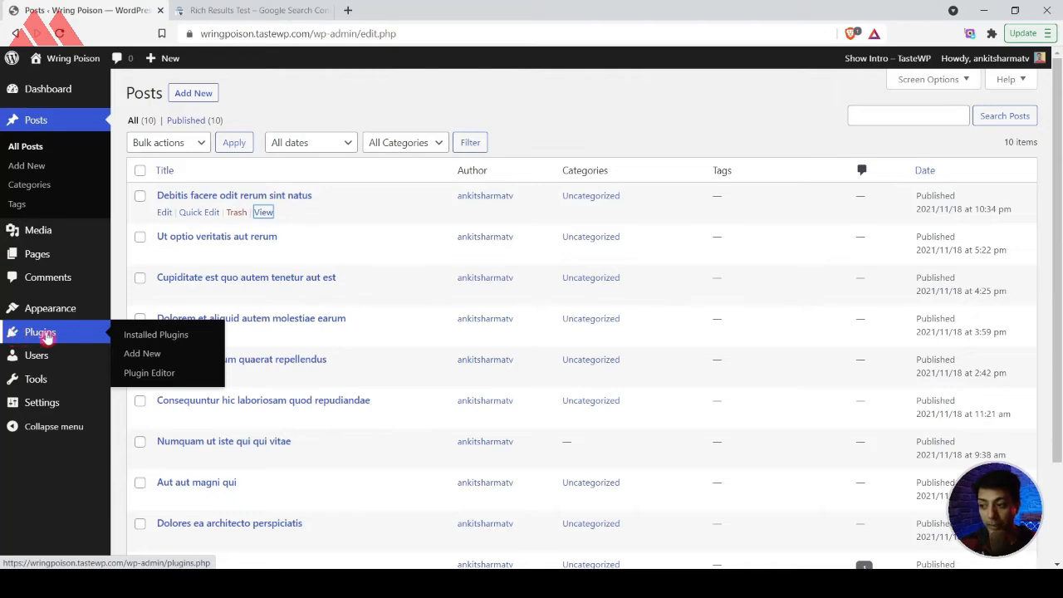
pyautogui.click(143, 355)
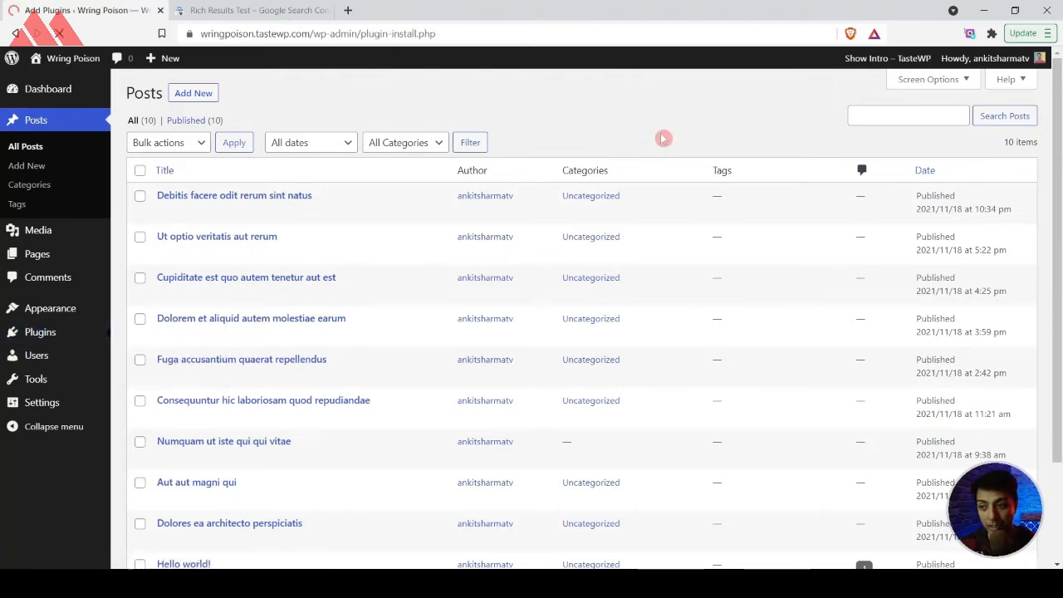
pyautogui.click(899, 134)
pyautogui.write('sc')
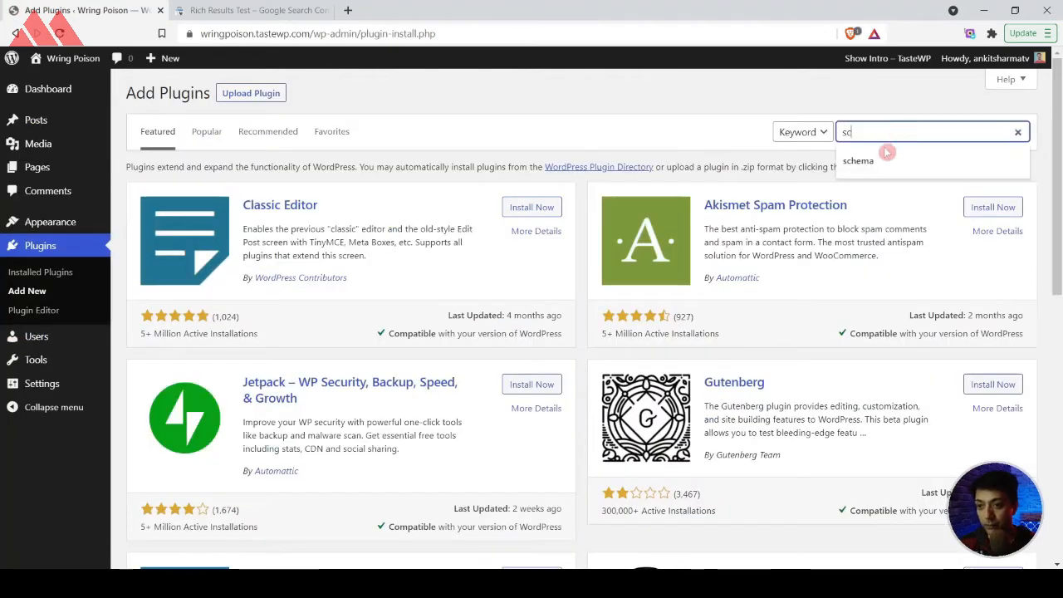
pyautogui.click(898, 158)
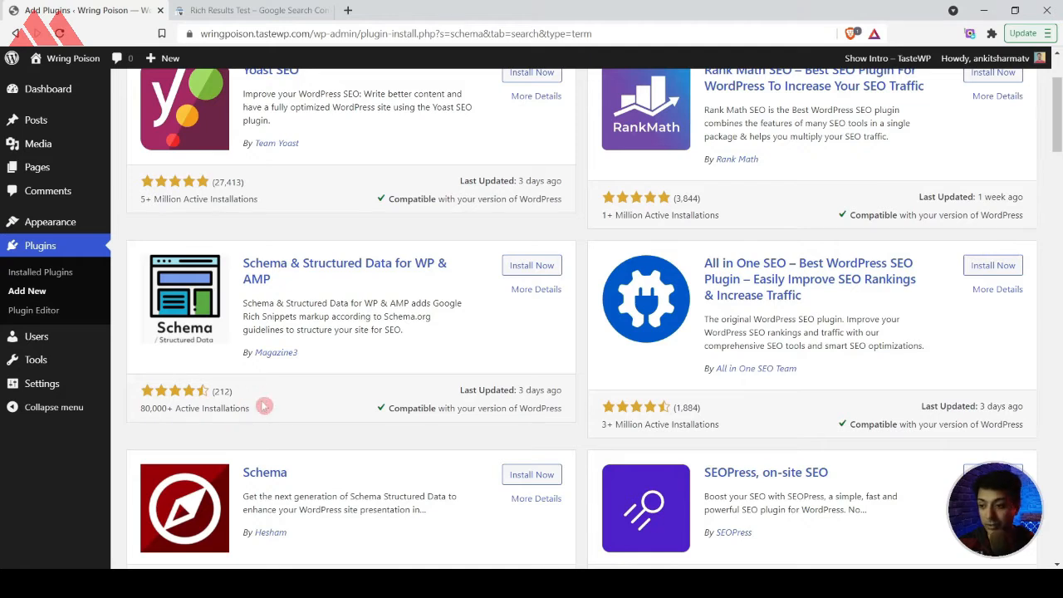
# Install and activate the Schema & Structured Data for WP & AMP plugin, and open its settings
pyautogui.click(521, 265)
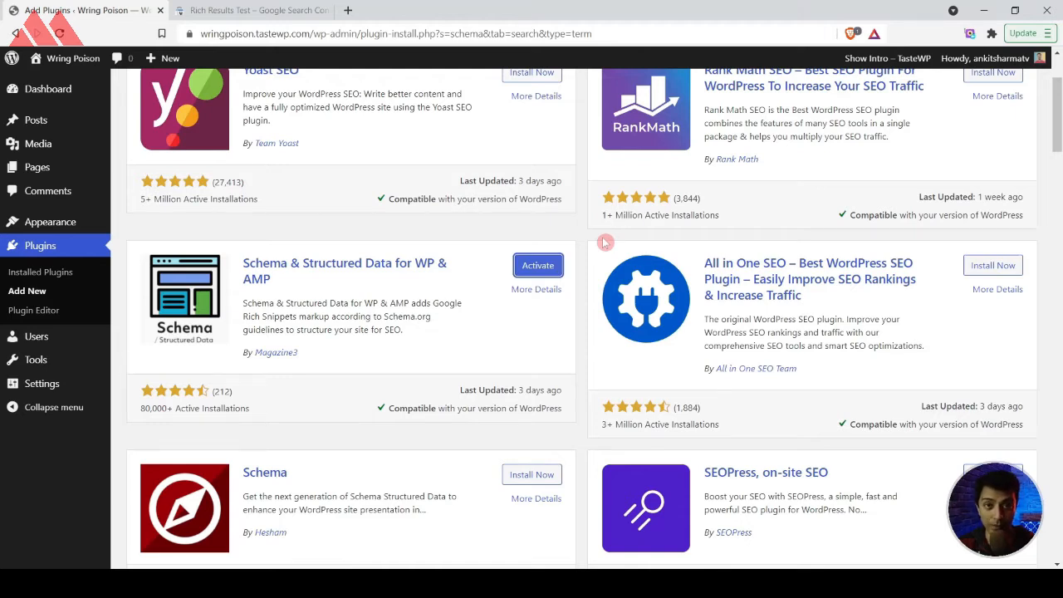
pyautogui.click(561, 265)
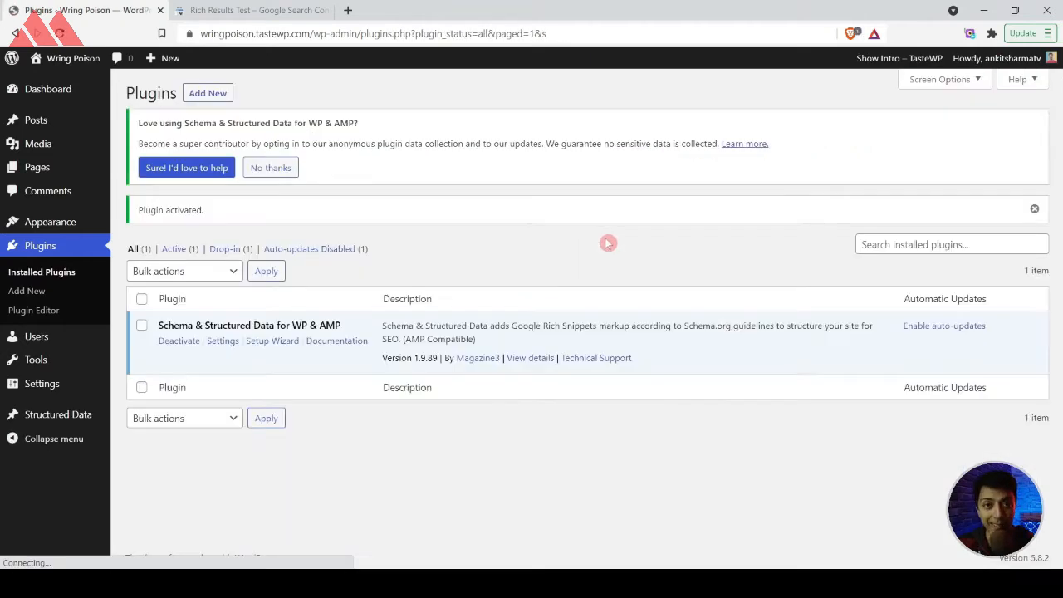
pyautogui.click(223, 342)
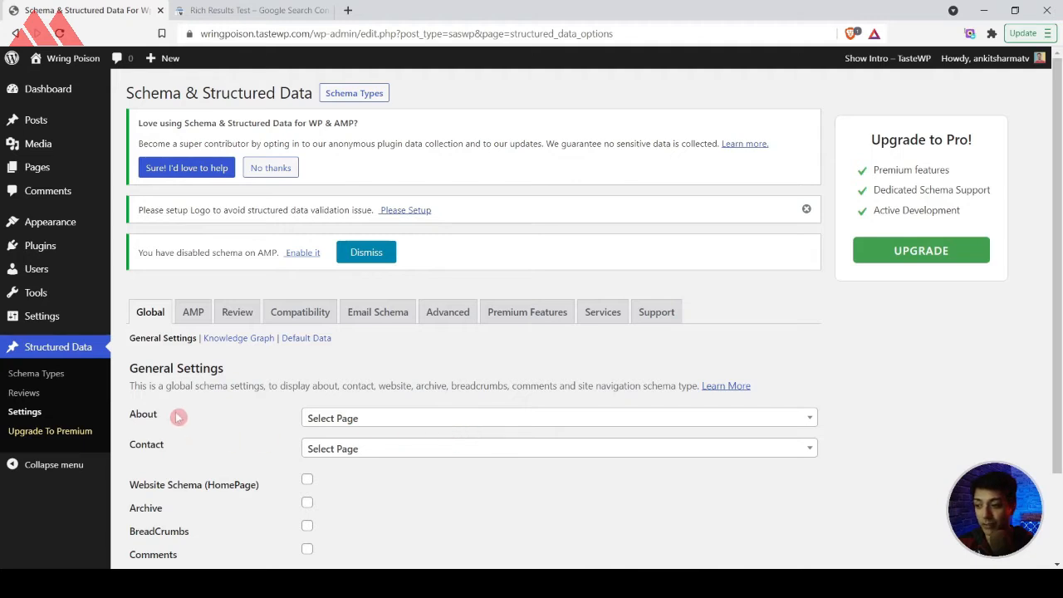
# Set both the About and Contact pages to Sample Page in the plugin's general settings
pyautogui.click(371, 422)
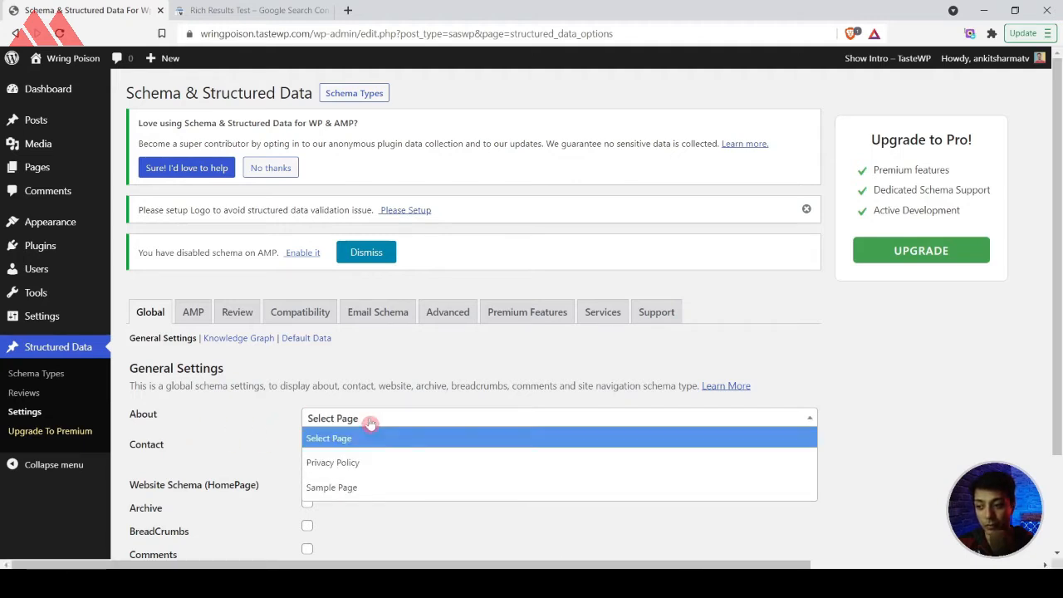
pyautogui.click(367, 495)
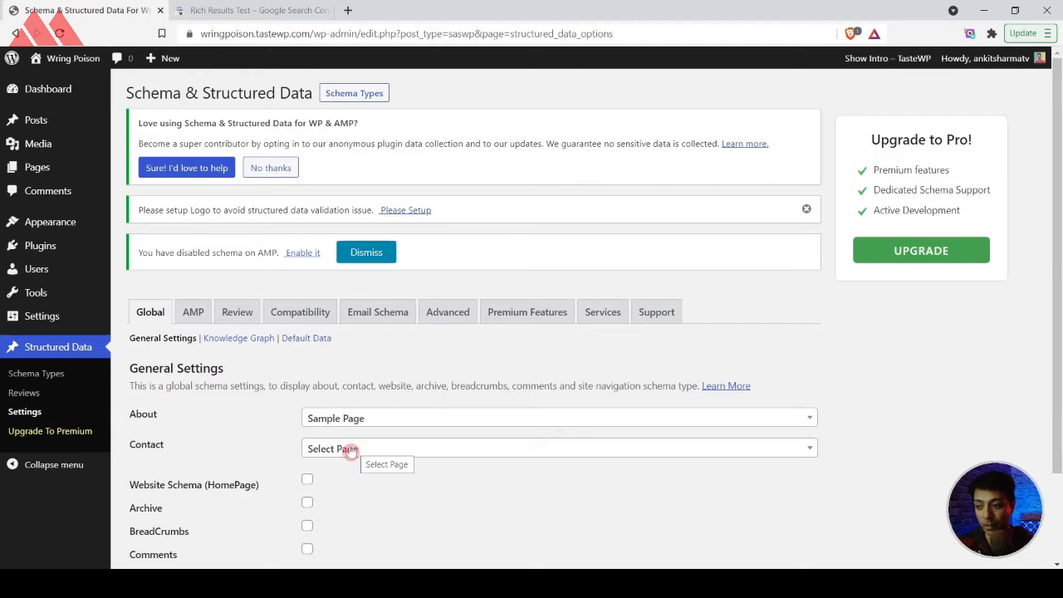
pyautogui.click(322, 456)
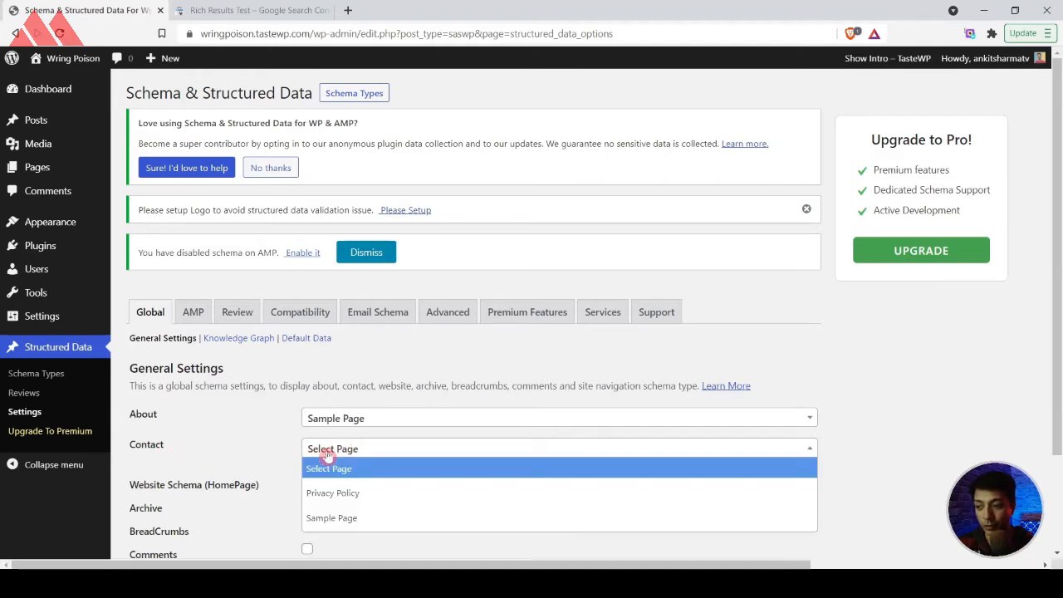
pyautogui.click(358, 523)
# Enable Website Schema (HomePage) and its Sitelinks Search Box option in the general settings
pyautogui.scroll(-2, 469, 500)
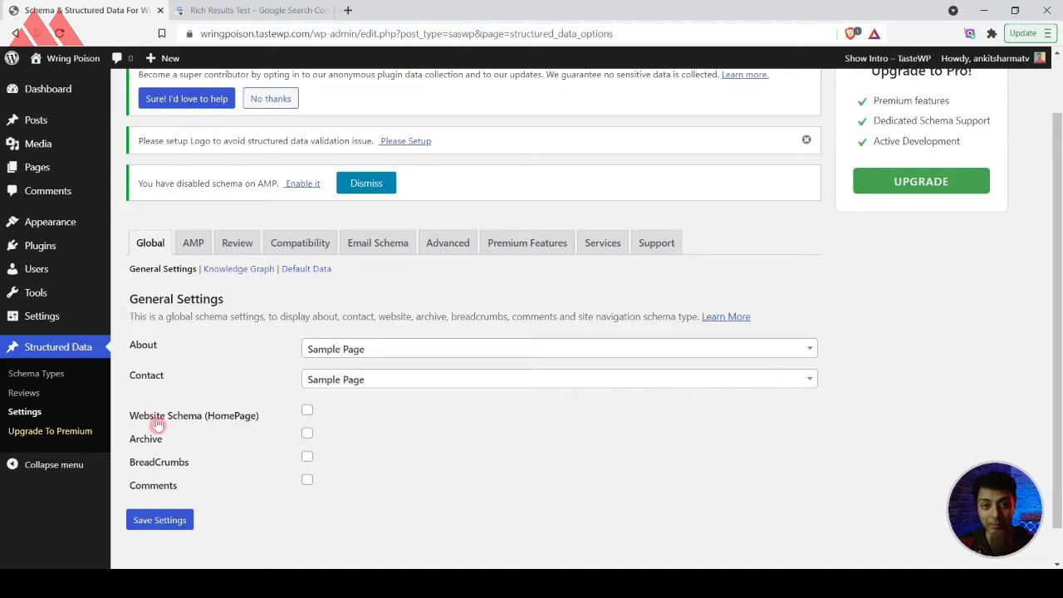
pyautogui.click(307, 411)
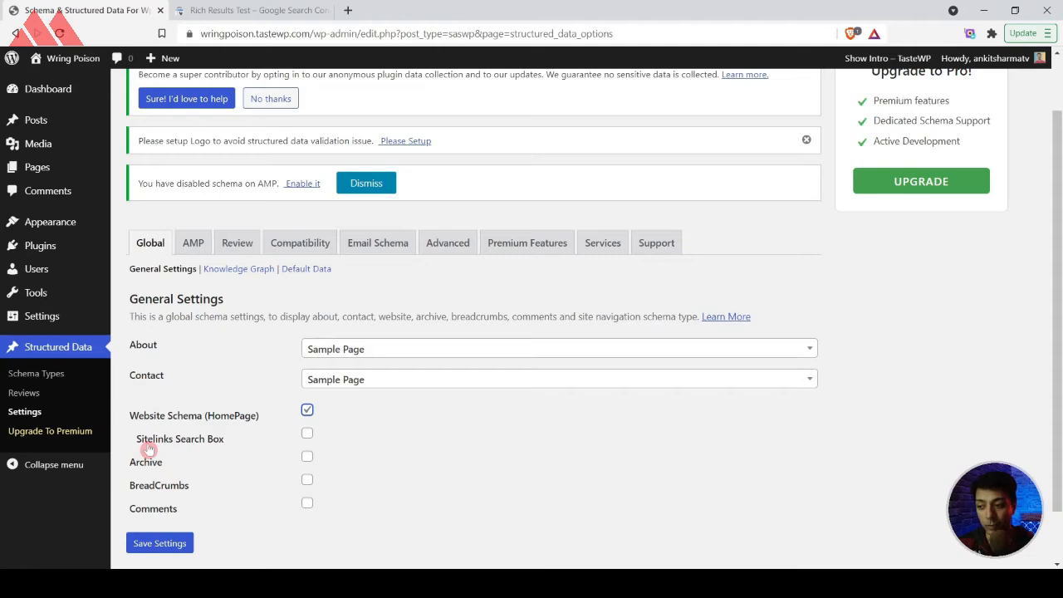
pyautogui.click(307, 433)
pyautogui.click(307, 435)
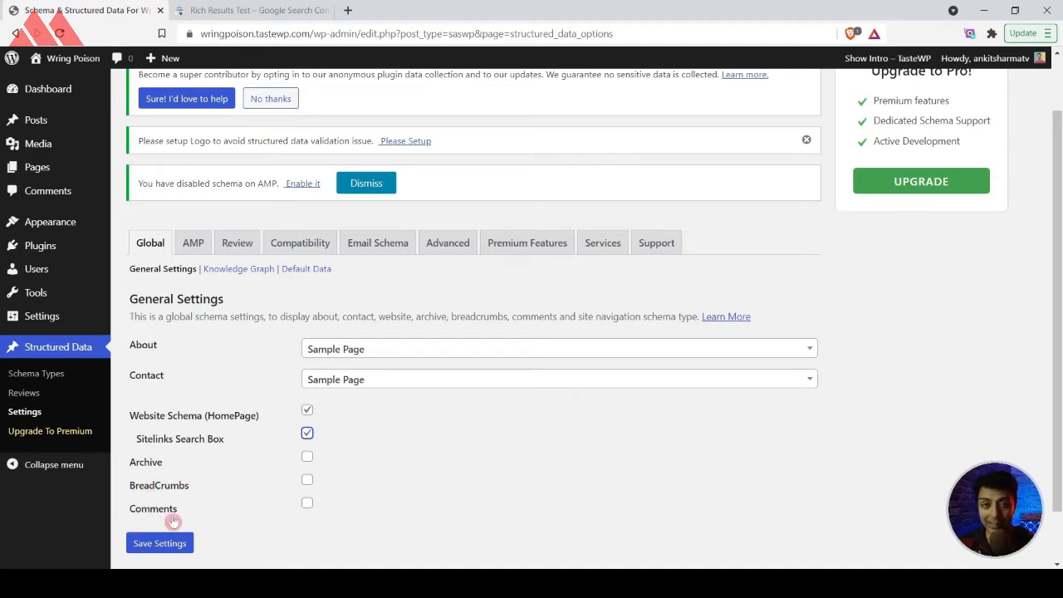
pyautogui.click(311, 512)
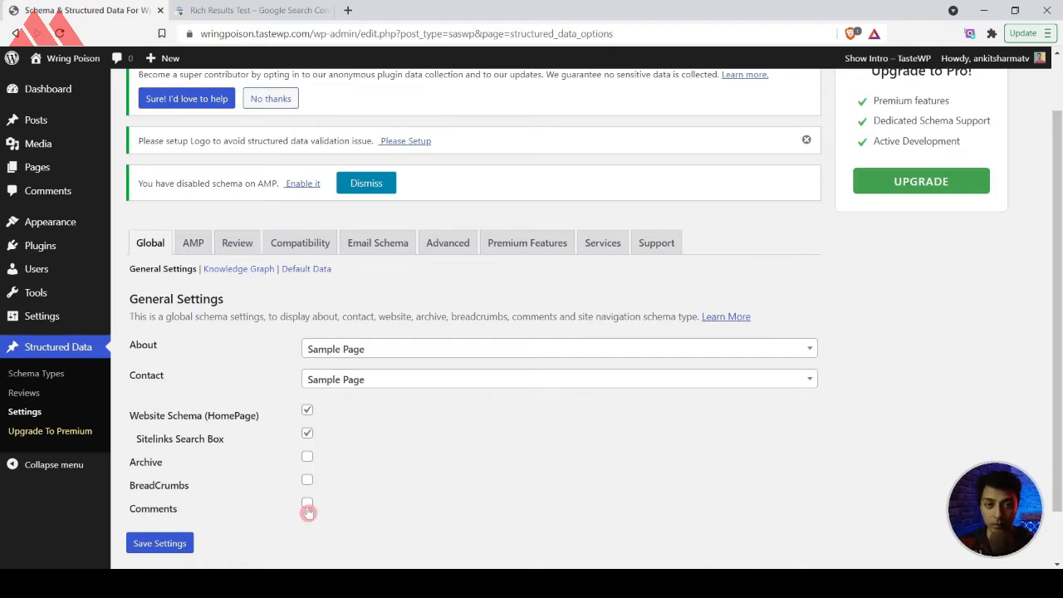
# Review the Knowledge Graph settings, including the data type choices, and the plugin's AMP settings
pyautogui.click(225, 271)
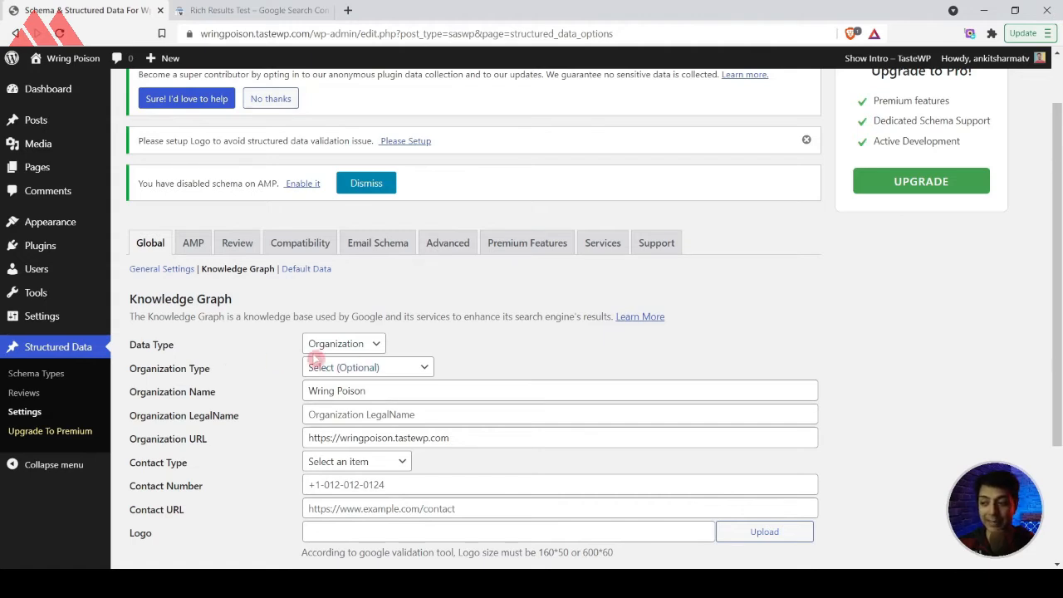
pyautogui.click(380, 347)
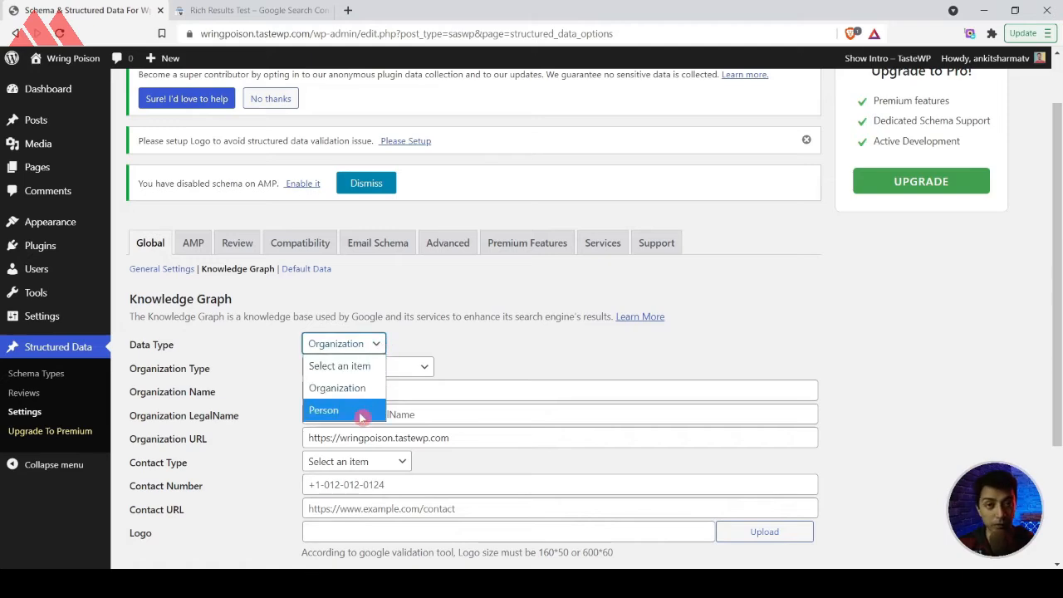
pyautogui.click(540, 362)
pyautogui.scroll(-2, 423, 441)
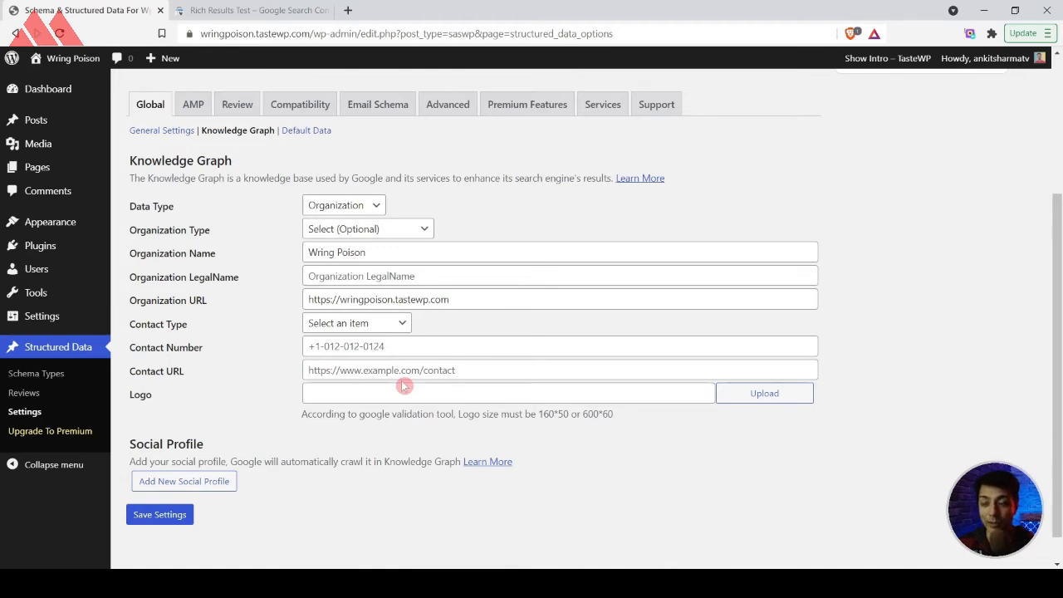
pyautogui.click(192, 104)
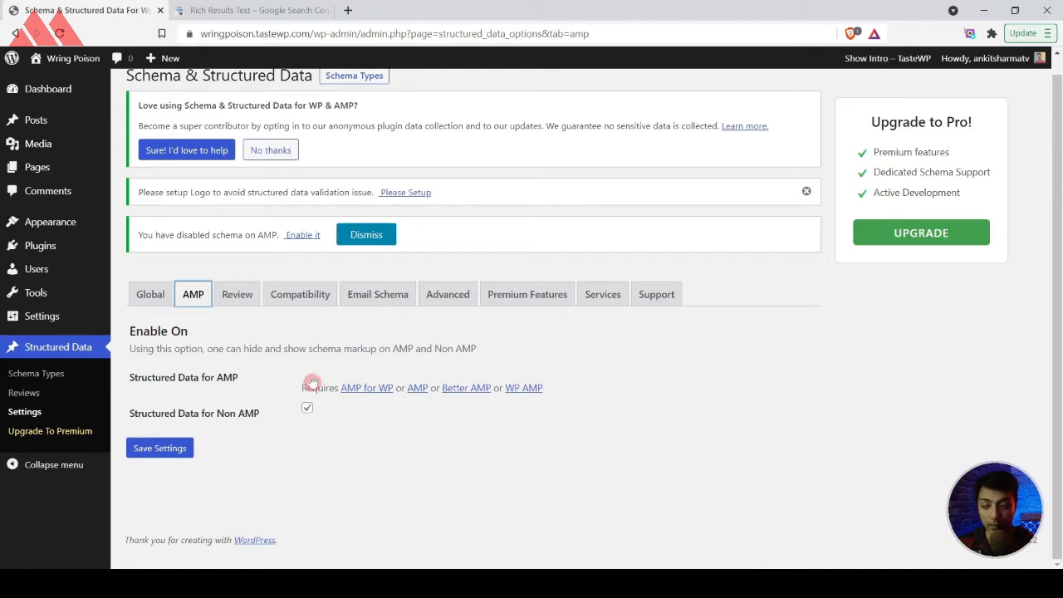
pyautogui.click(150, 447)
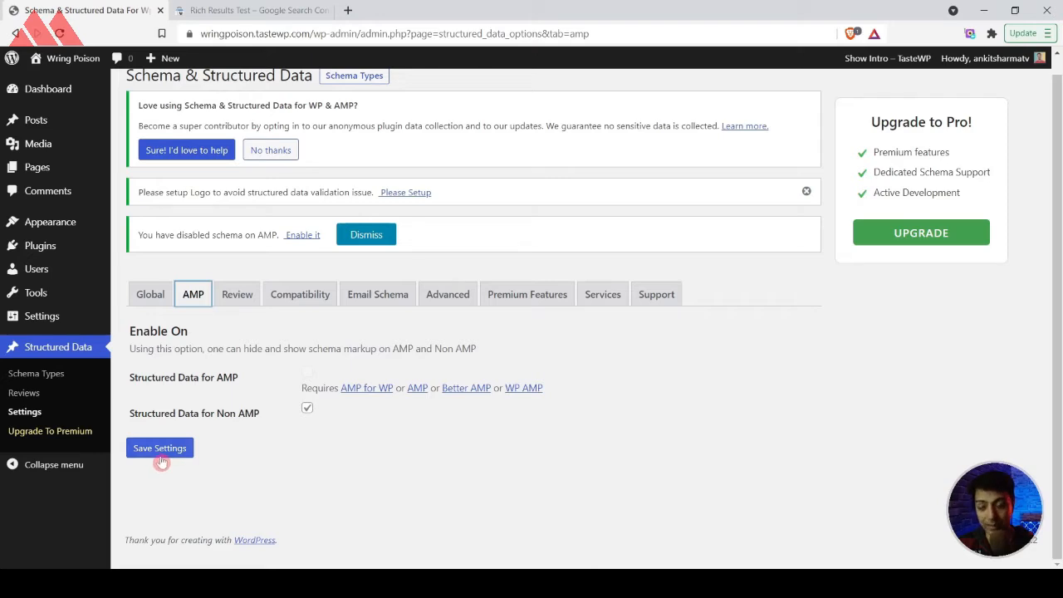
# Start adding a new schema type and choose HowTo as its schema type
pyautogui.click(25, 378)
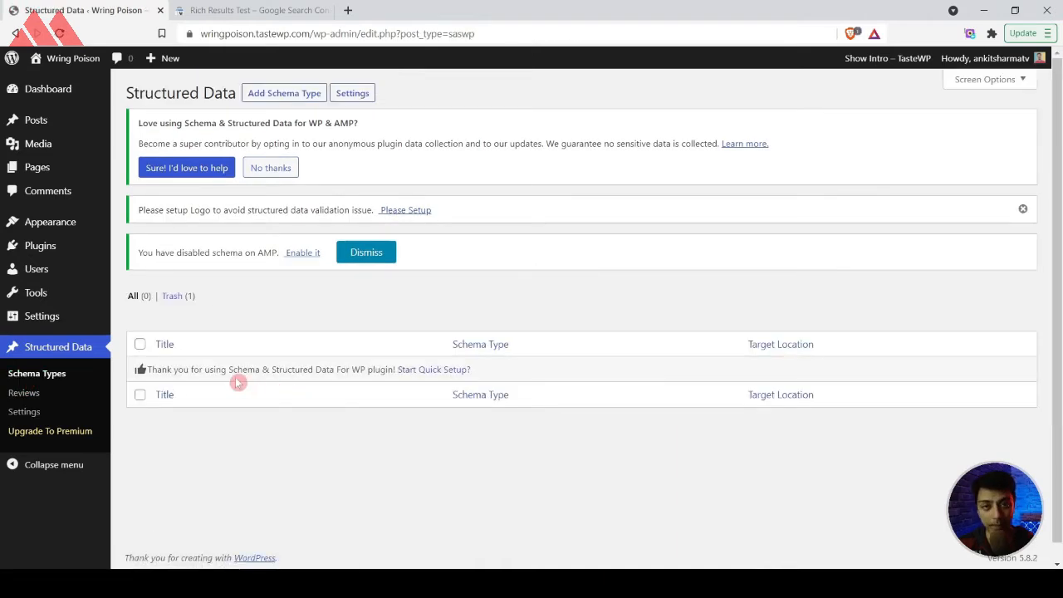
pyautogui.click(275, 98)
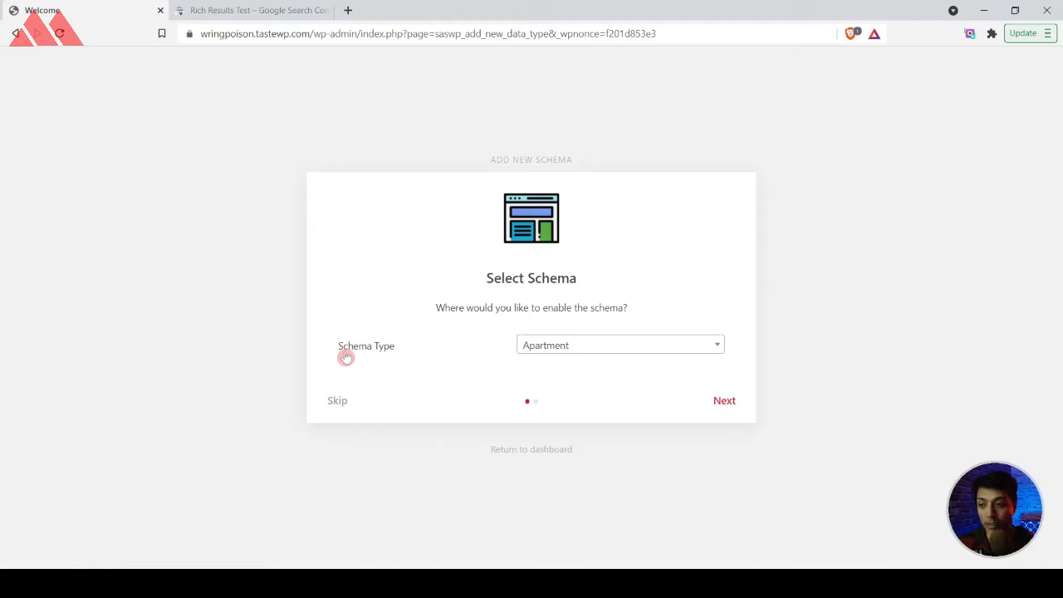
pyautogui.click(657, 344)
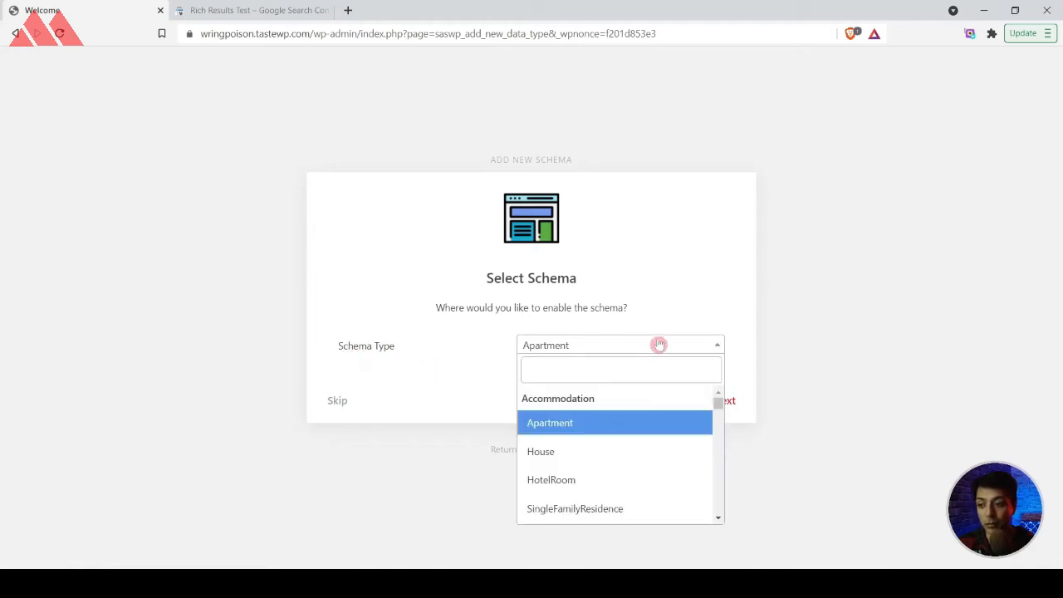
pyautogui.scroll(-5, 632, 423)
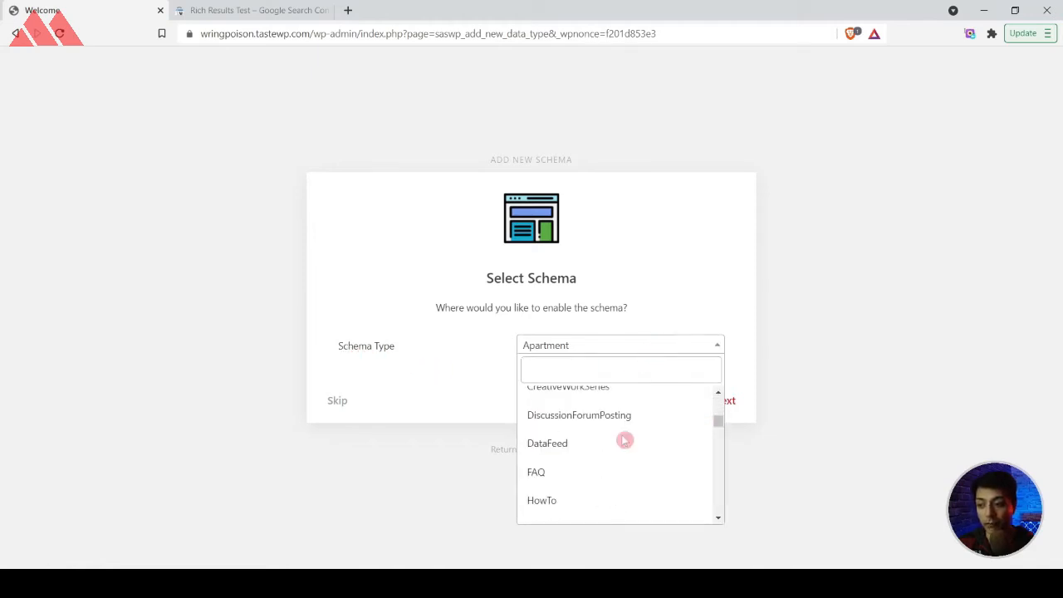
pyautogui.click(564, 505)
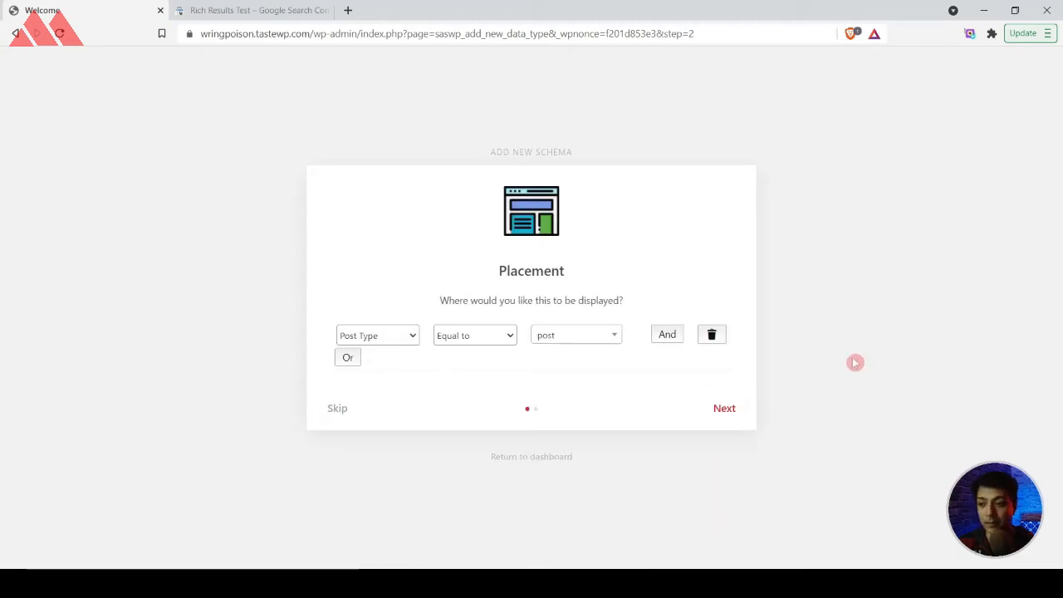
# Set the HowTo schema's placement to Post Type, Equal to, post, and finish adding the schema
pyautogui.click(404, 337)
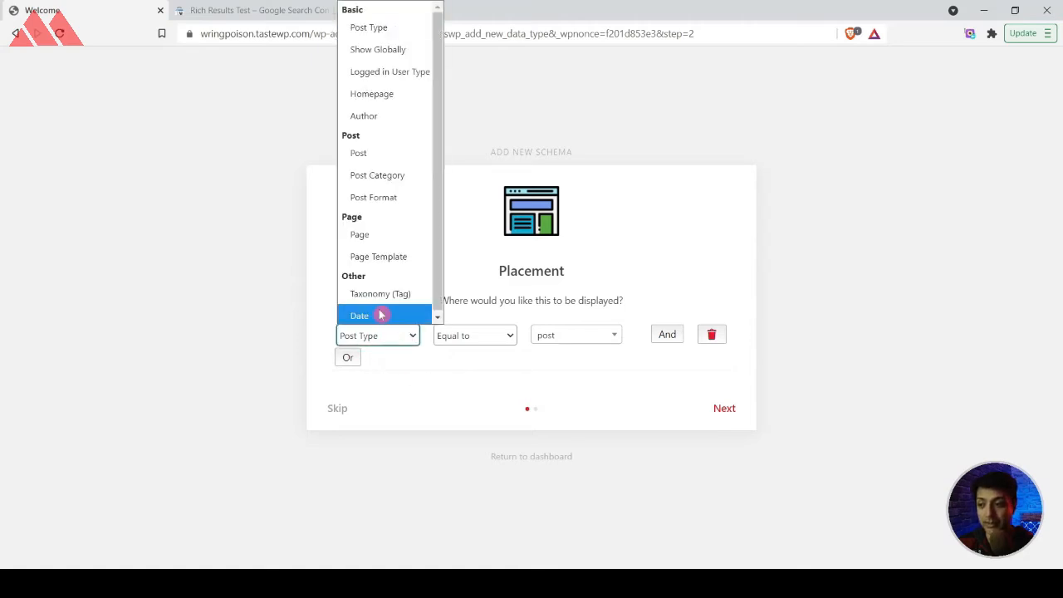
pyautogui.click(368, 29)
pyautogui.click(492, 341)
pyautogui.click(487, 363)
pyautogui.click(588, 335)
pyautogui.click(588, 336)
pyautogui.click(588, 336)
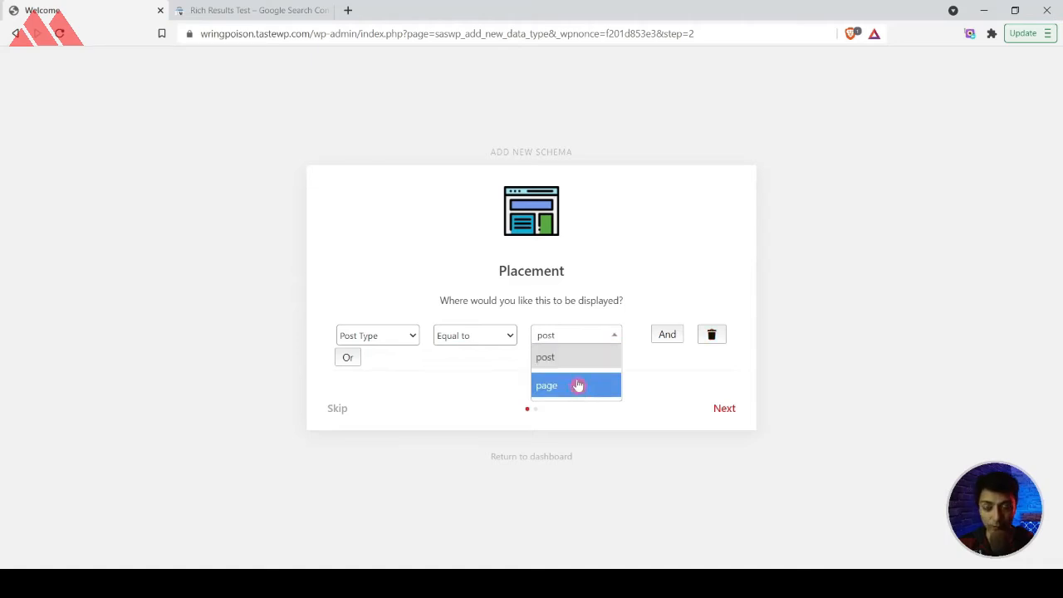
pyautogui.click(574, 362)
pyautogui.click(406, 344)
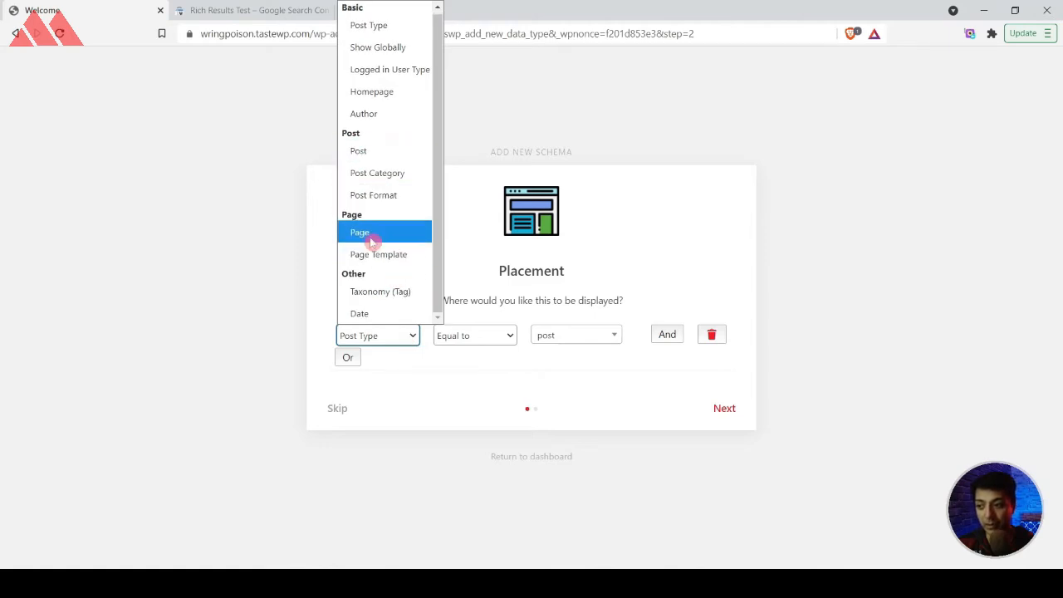
pyautogui.click(614, 367)
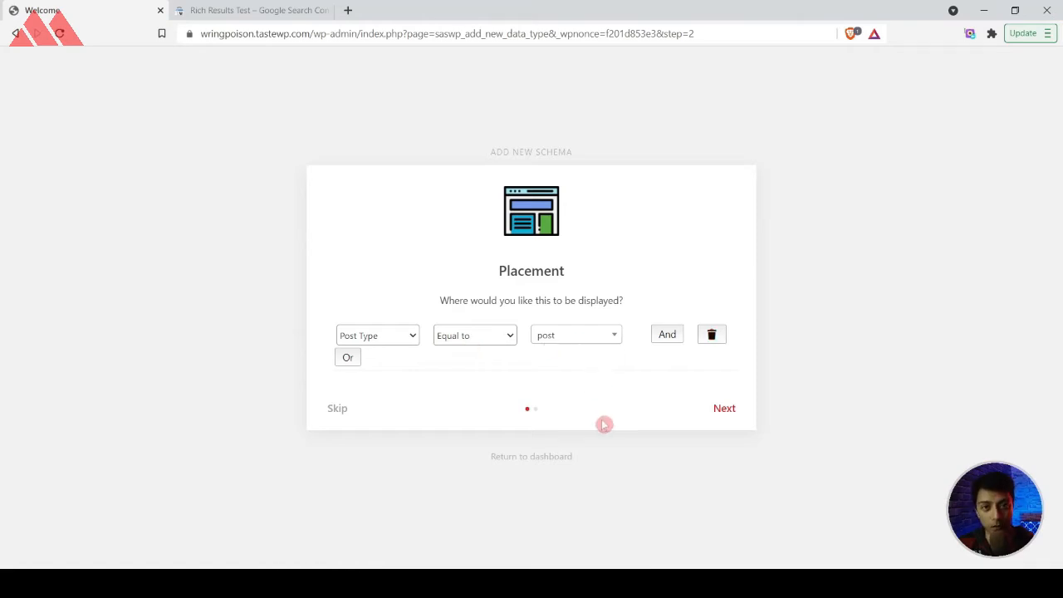
pyautogui.click(724, 408)
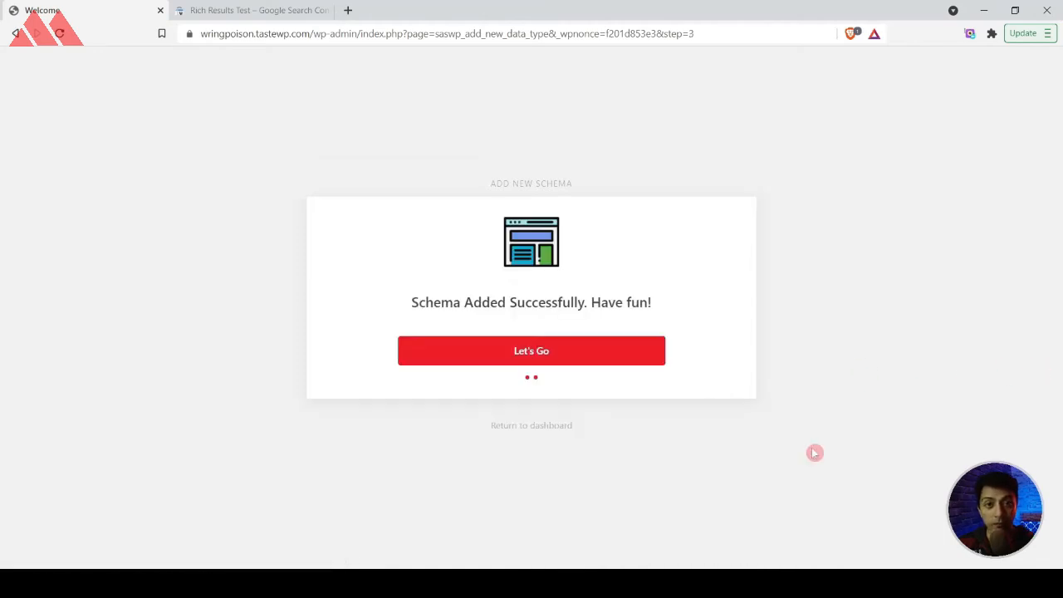
pyautogui.click(572, 359)
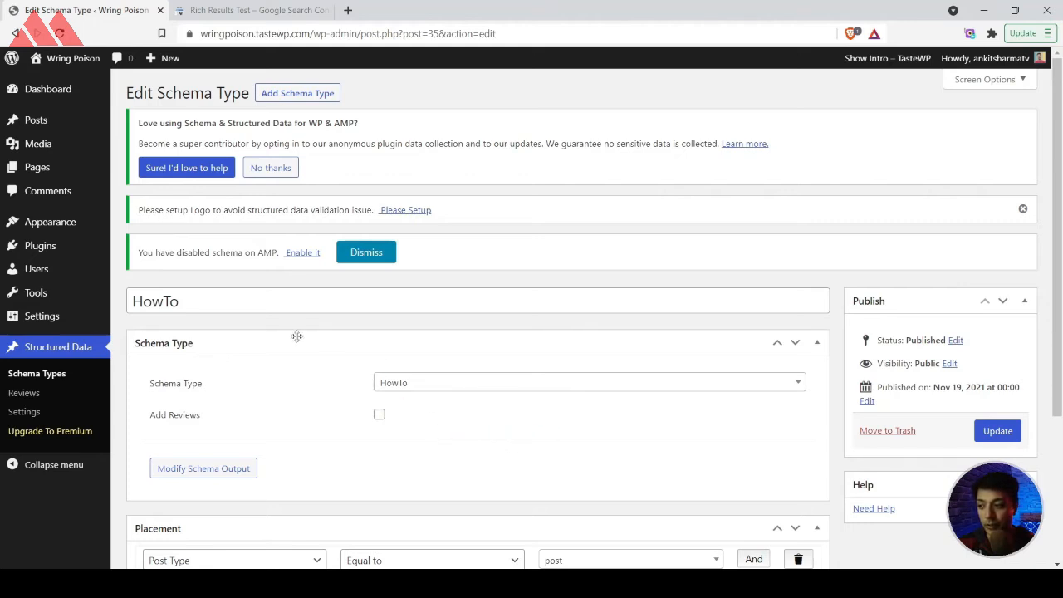
# Open the post "Debitis facere odit rerum sint natus" for editing and go to its Schema & Structured Data section
pyautogui.click(41, 125)
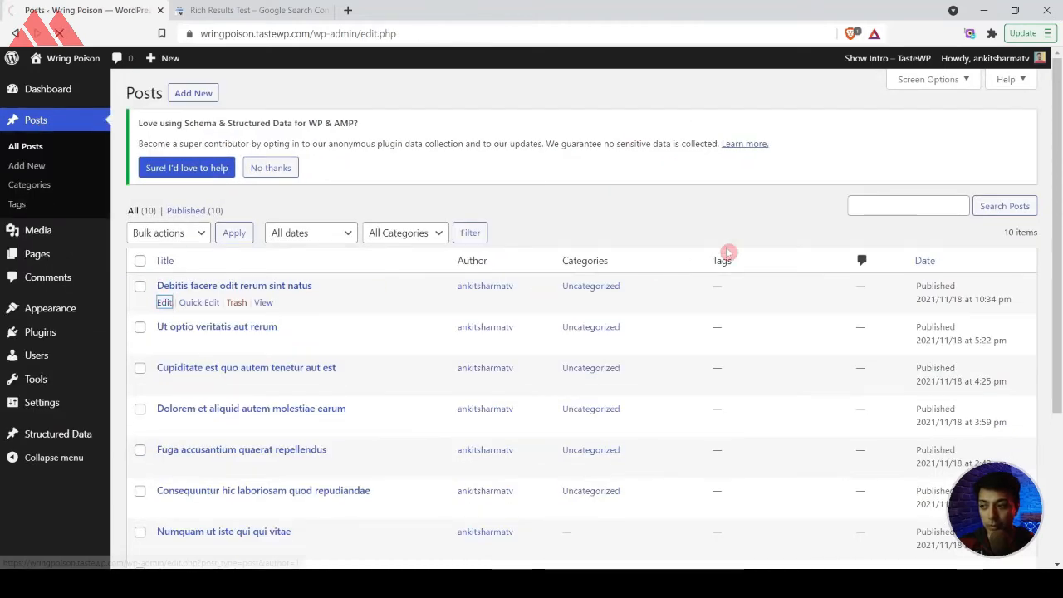
pyautogui.scroll(-10, 758, 379)
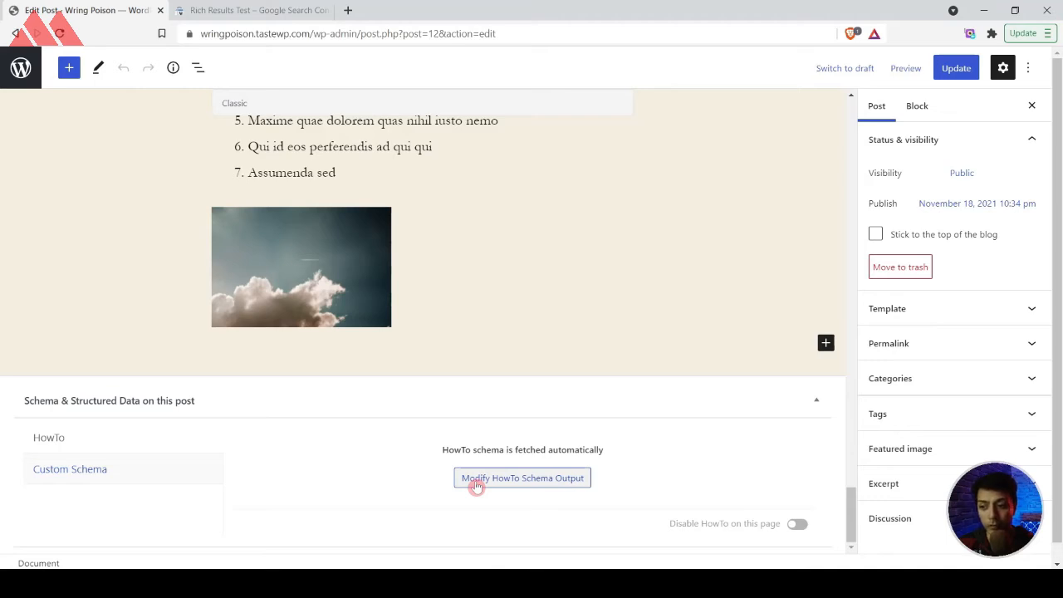
# Rerun the Rich Results Test on the post's URL and examine the error and warnings of the detected How-to item
pyautogui.click(270, 10)
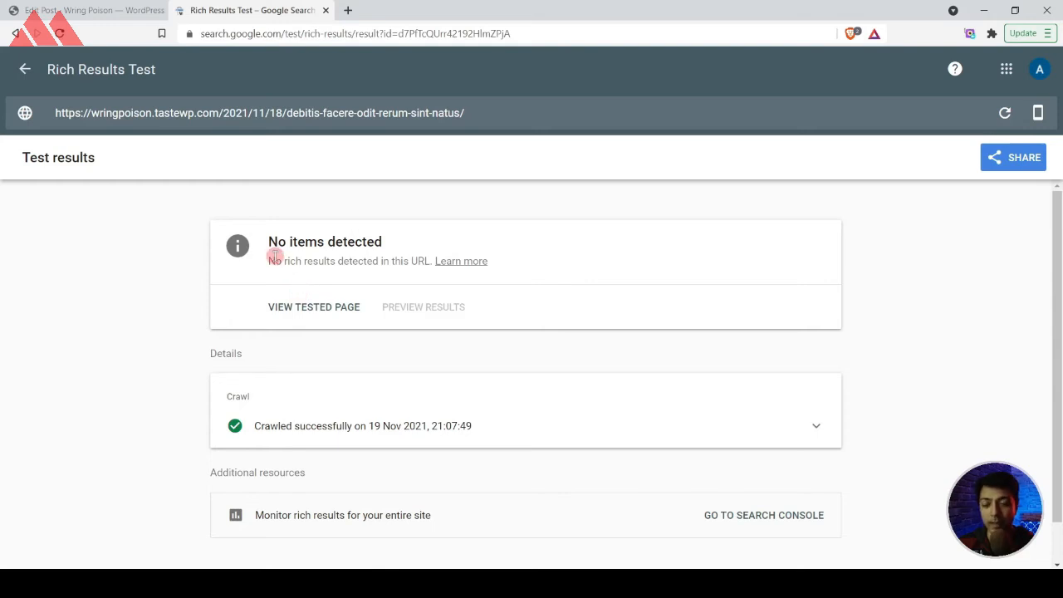
pyautogui.click(1005, 113)
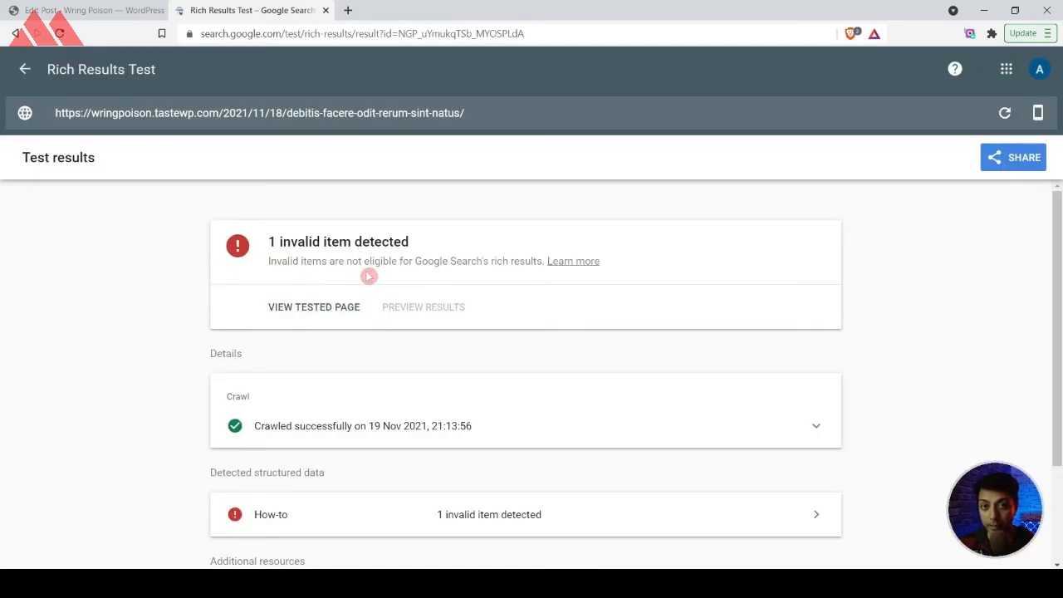
pyautogui.scroll(-3, 368, 277)
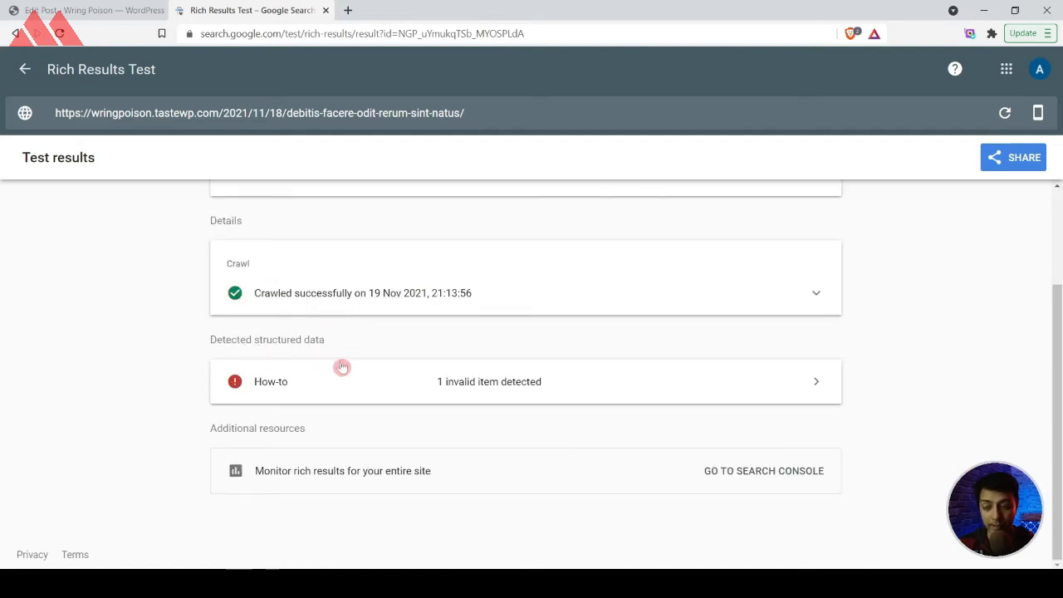
pyautogui.click(814, 389)
pyautogui.scroll(-2, 811, 383)
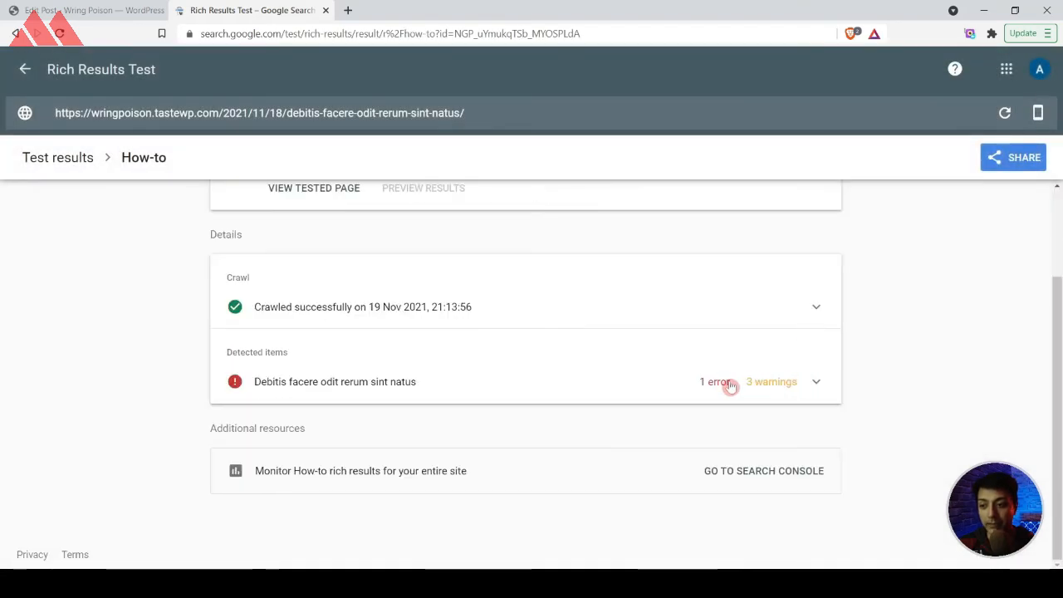
pyautogui.click(802, 385)
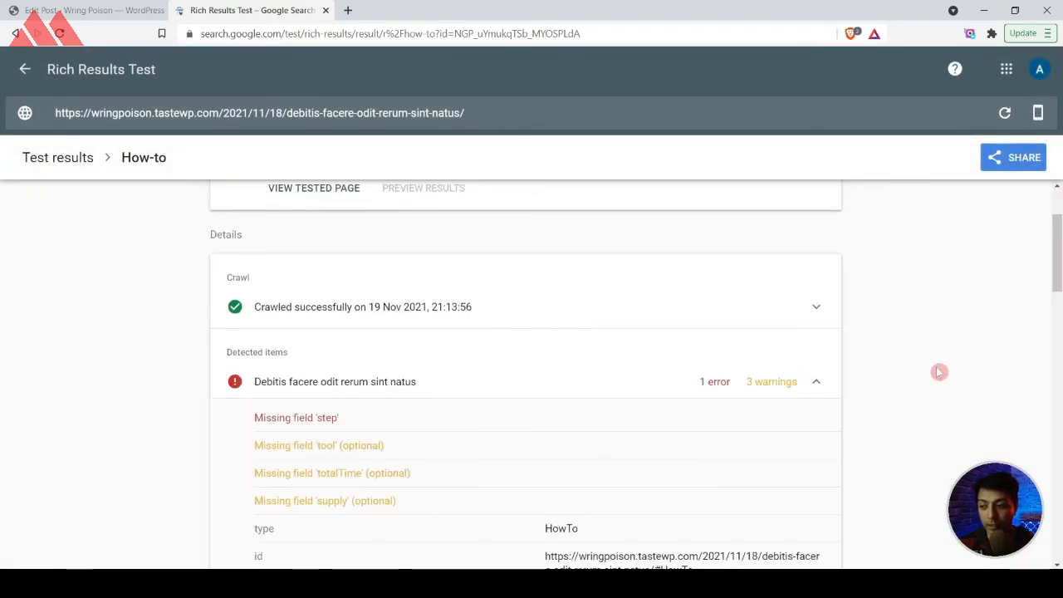
pyautogui.scroll(-2, 940, 371)
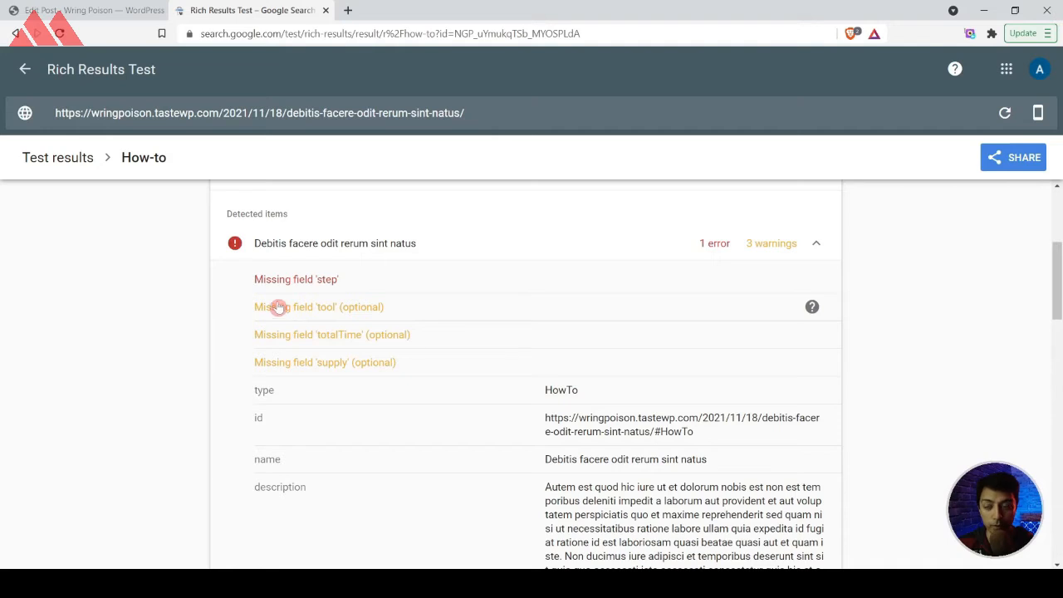
# Open the post's HowTo schema output for modification and fill in the name "How to make paper boat" and a sample description
pyautogui.hotkey('ctrl', 'shift', 'Tab')
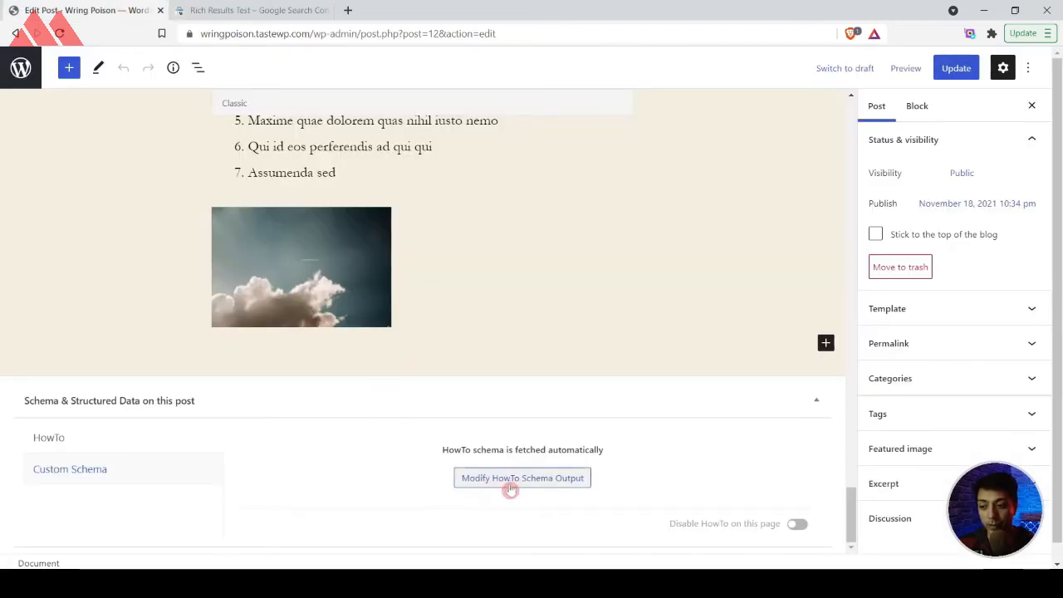
pyautogui.click(540, 488)
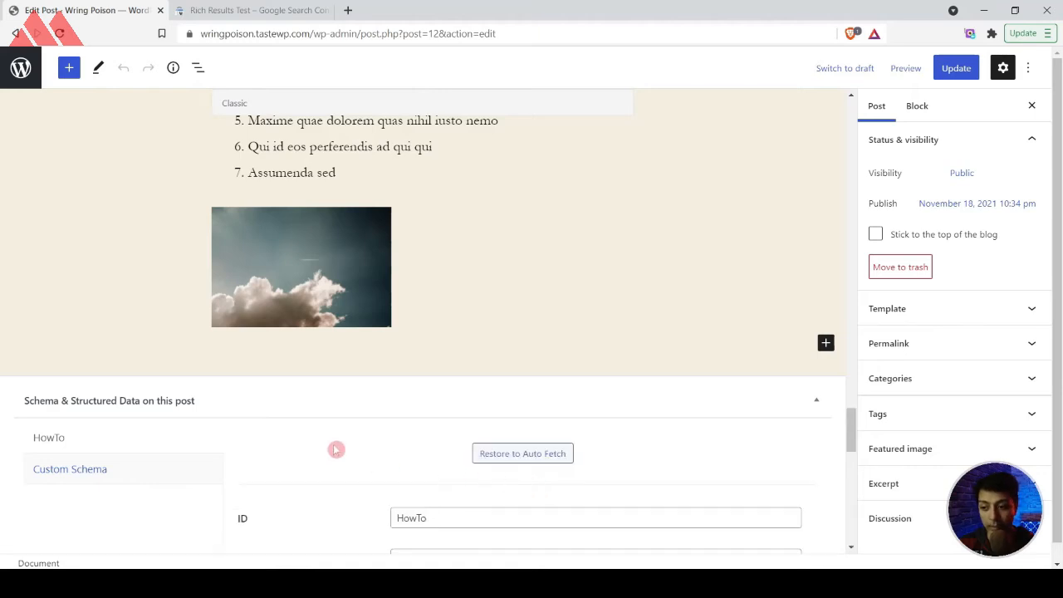
pyautogui.scroll(-3, 339, 430)
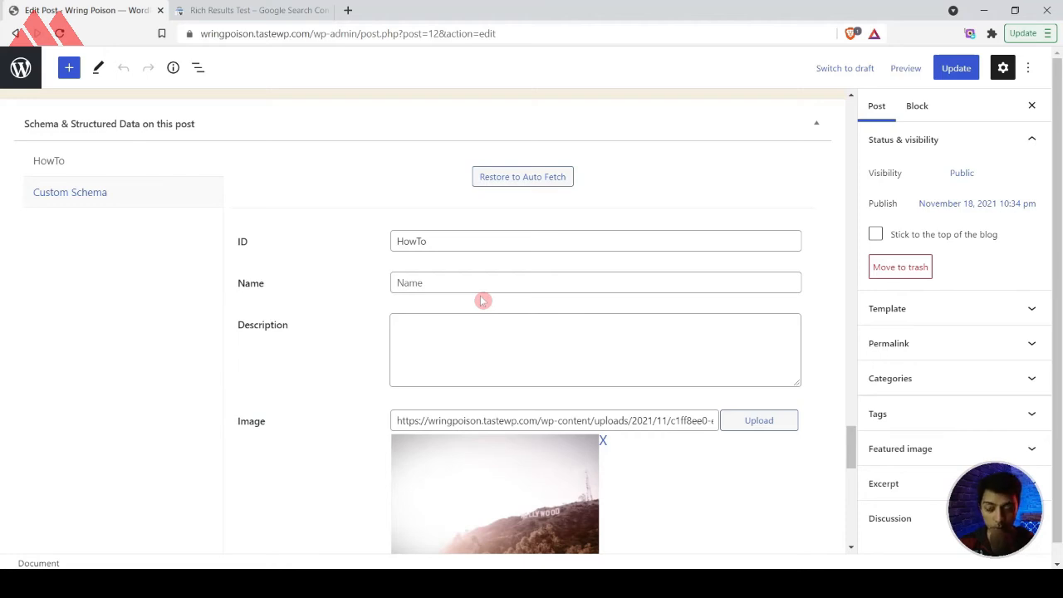
pyautogui.scroll(-5, 441, 264)
pyautogui.scroll(-4, 446, 265)
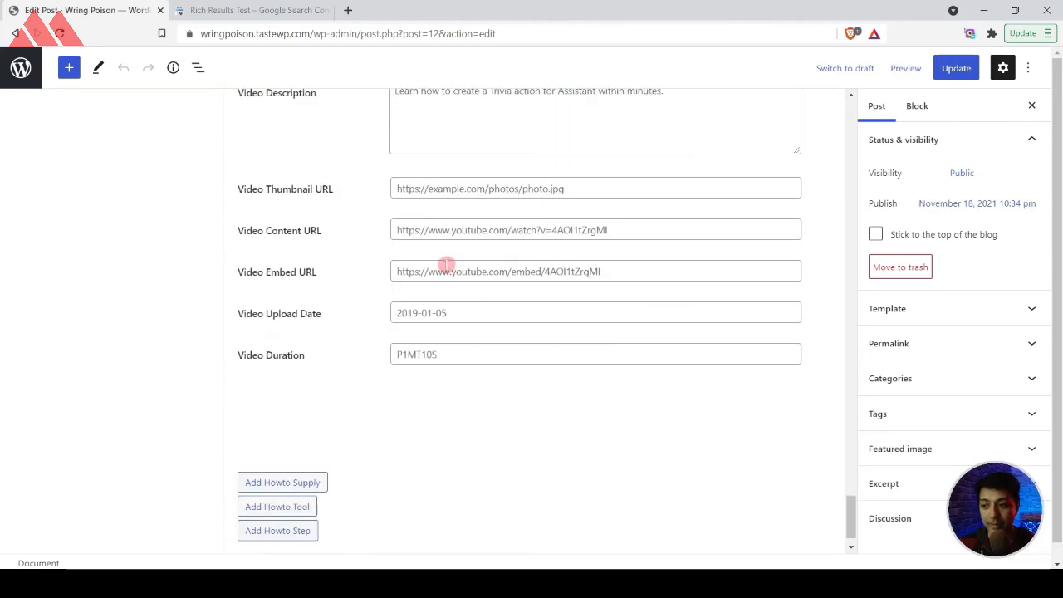
# Compare the missing fields in the Rich Results Test with the post's HowTo fields, including Total Time and the video details
pyautogui.click(227, 9)
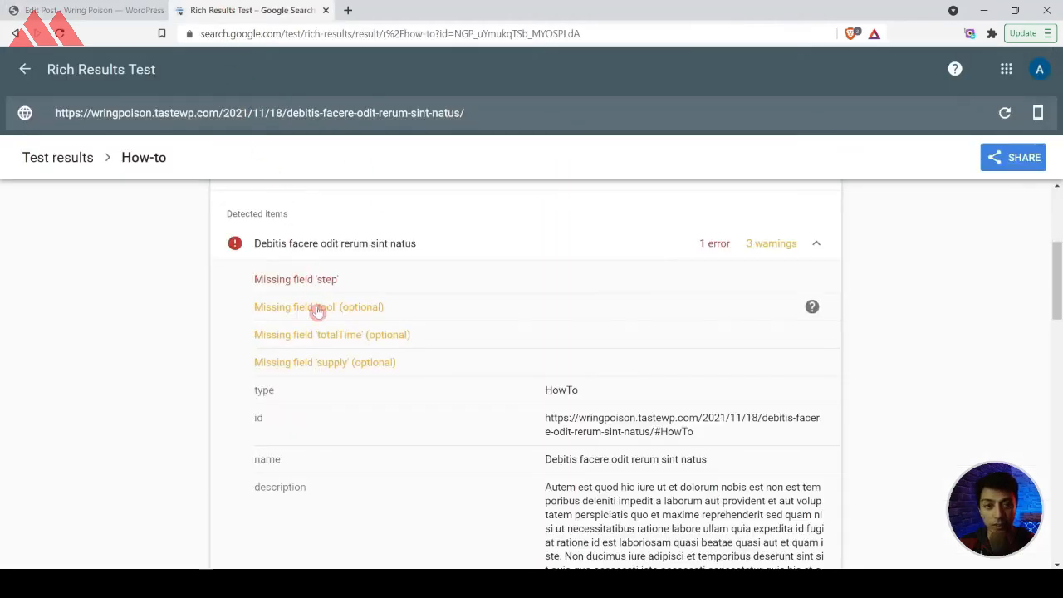
pyautogui.click(106, 8)
pyautogui.scroll(10, 475, 377)
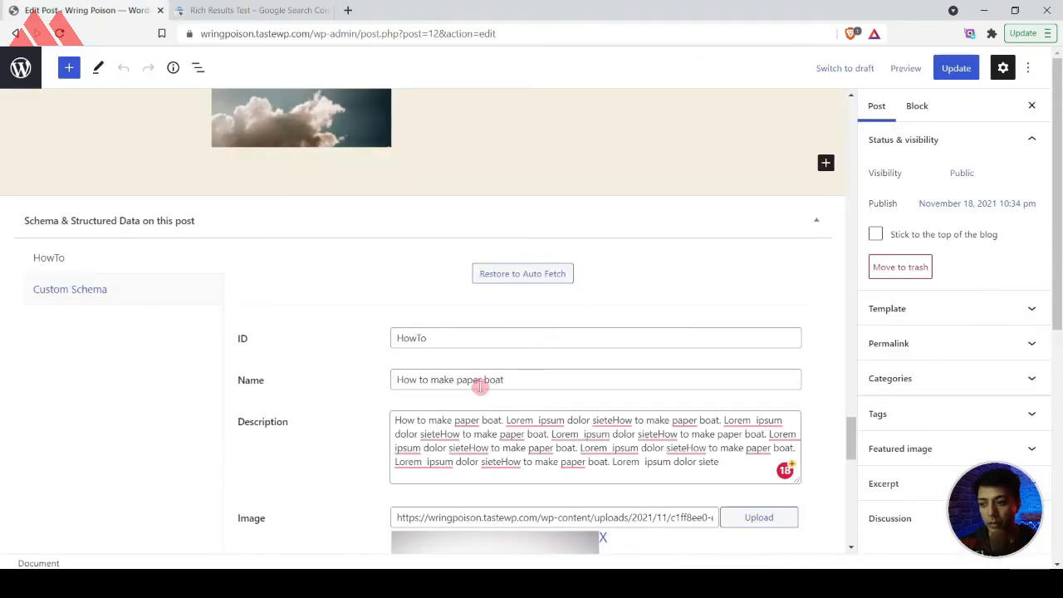
pyautogui.scroll(-3, 369, 363)
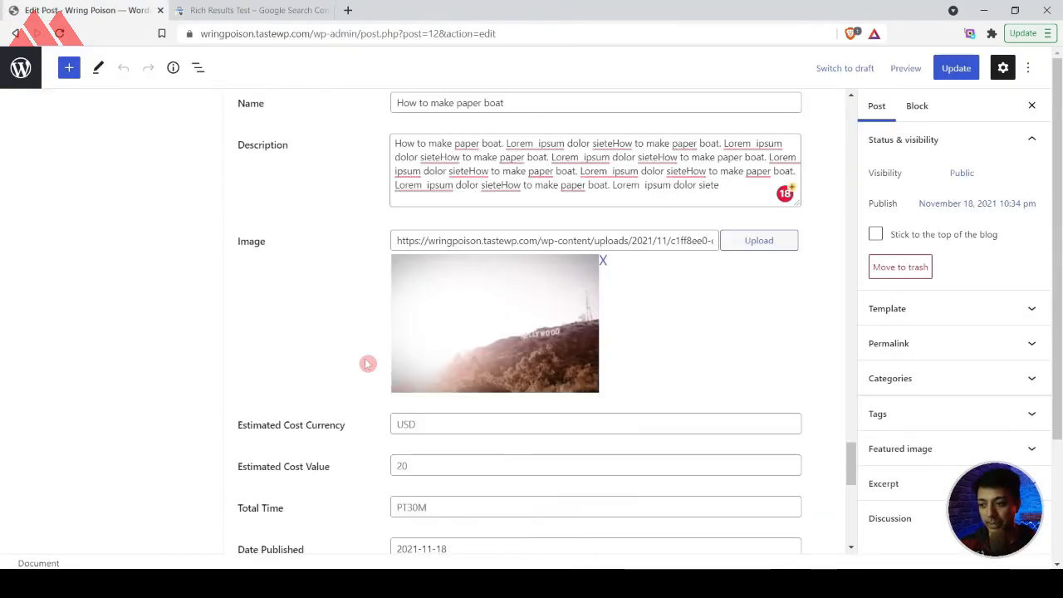
pyautogui.scroll(-1, 368, 363)
pyautogui.scroll(-2, 442, 383)
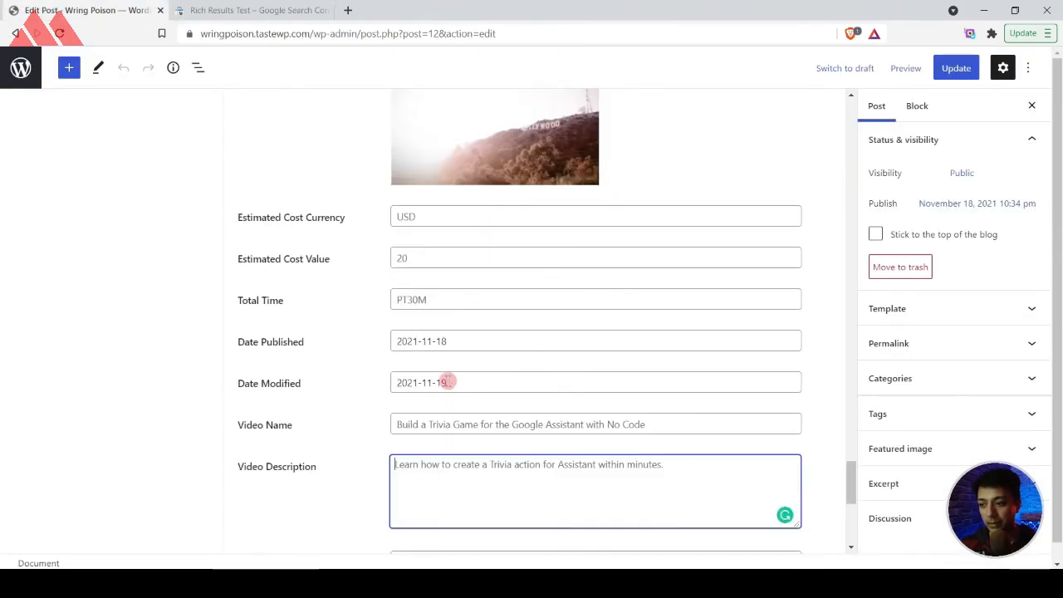
pyautogui.click(422, 299)
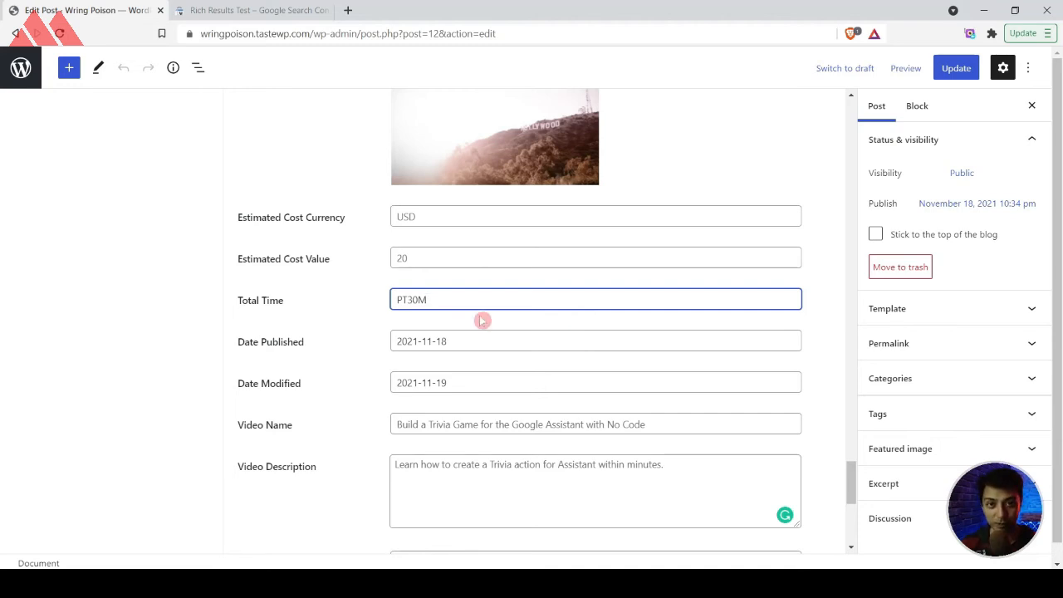
pyautogui.scroll(-5, 482, 320)
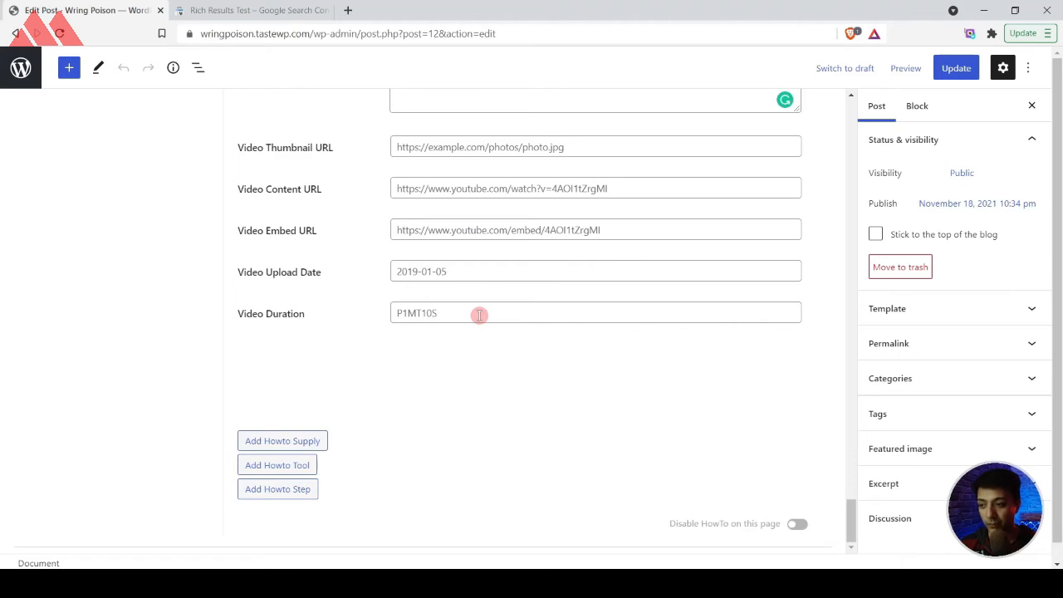
pyautogui.scroll(2, 399, 275)
pyautogui.scroll(1, 292, 191)
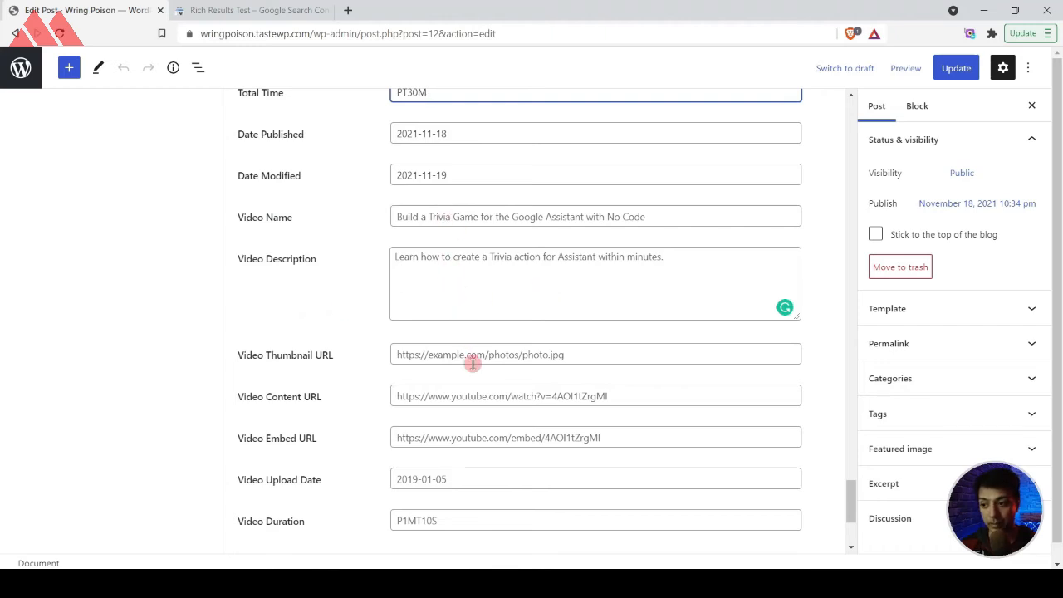
pyautogui.scroll(-3, 477, 381)
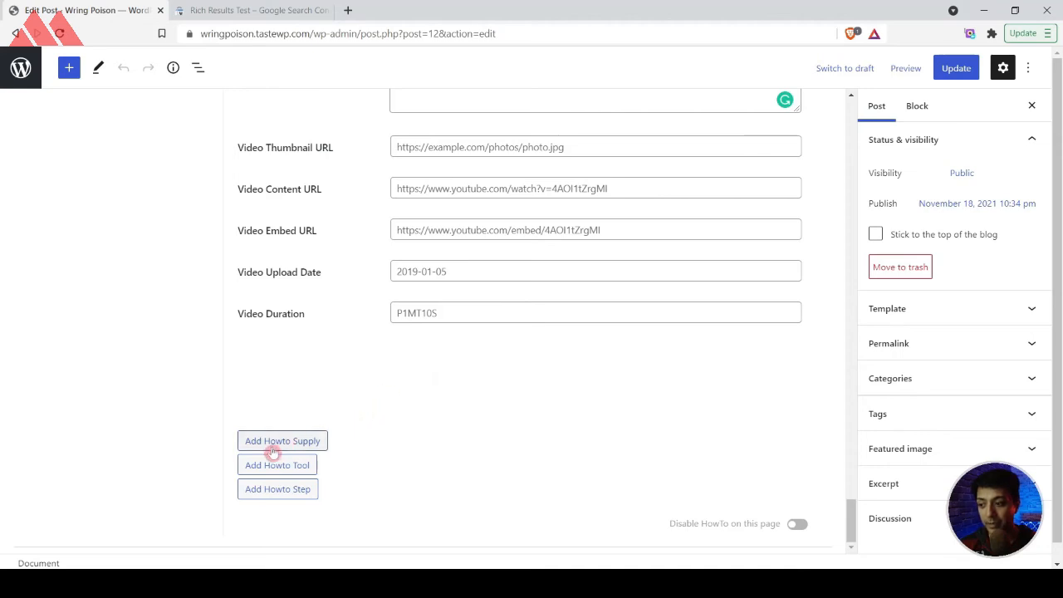
# Add a blank HowTo supply and a blank HowTo tool entry to inspect their fields, and remove both entries
pyautogui.click(326, 444)
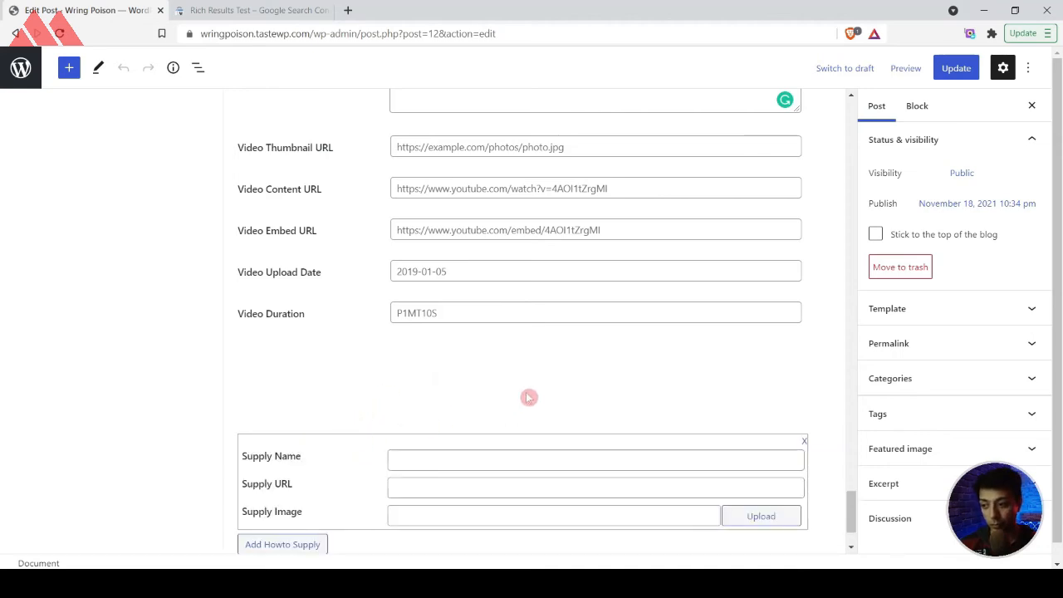
pyautogui.scroll(-2, 527, 396)
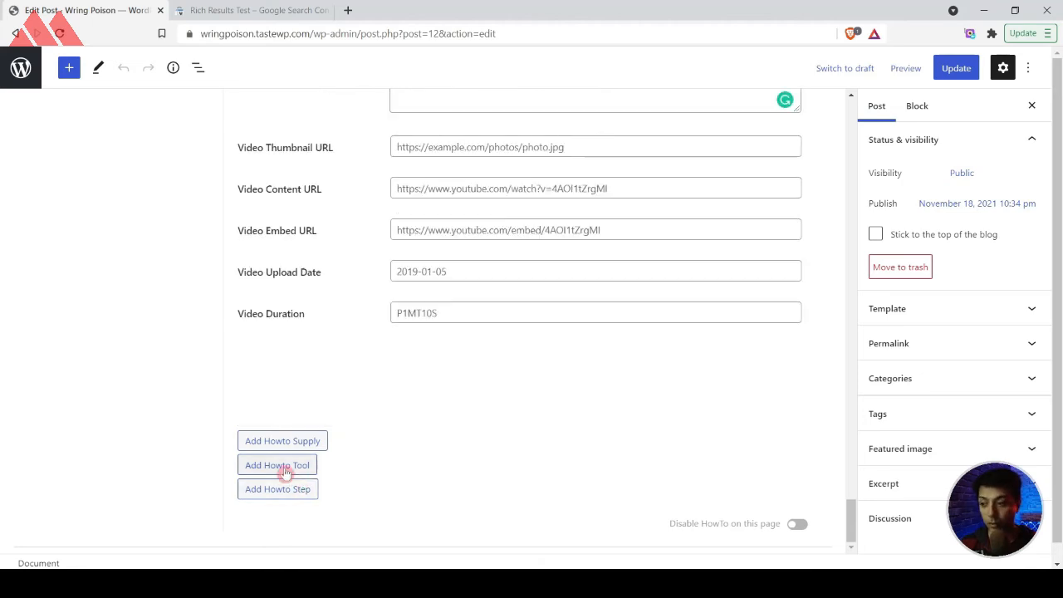
pyautogui.click(285, 470)
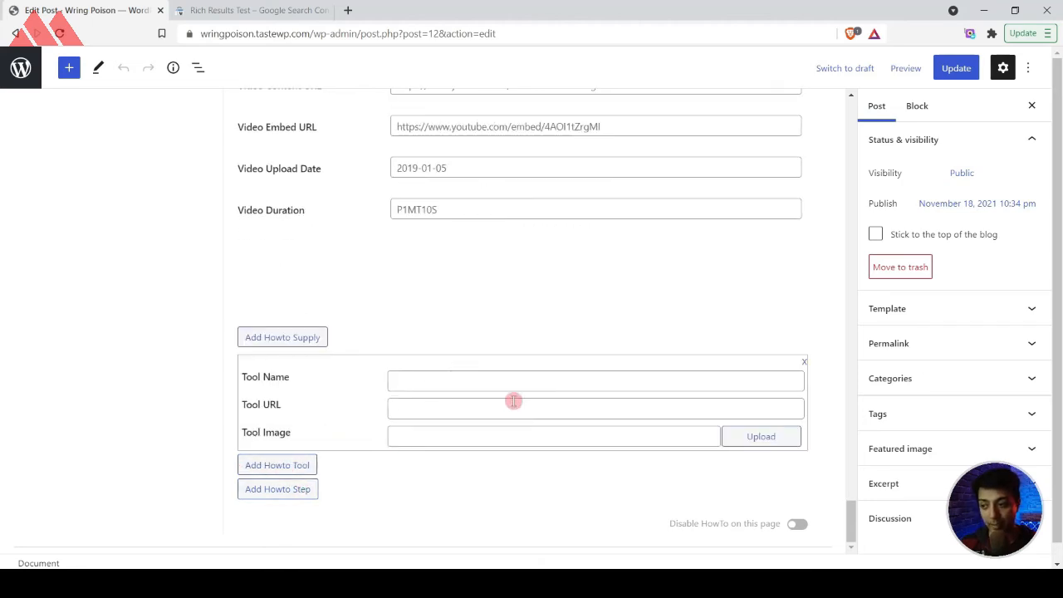
pyautogui.click(800, 362)
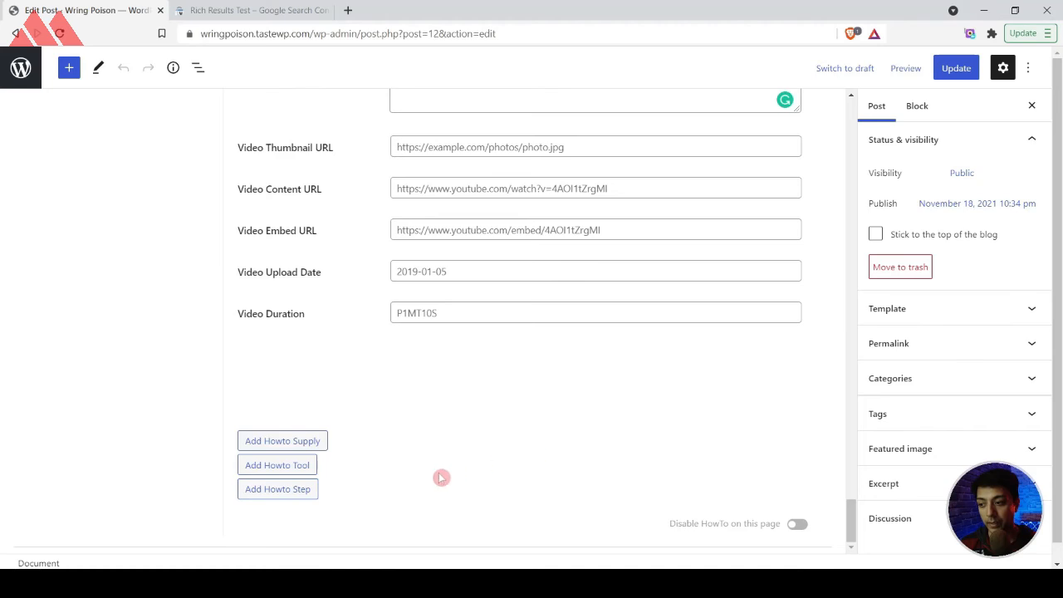
# Add a HowTo step named "Step -1" with direction text "How to make paper boat step -1" and tip text "make sure you have a paper"
pyautogui.click(282, 492)
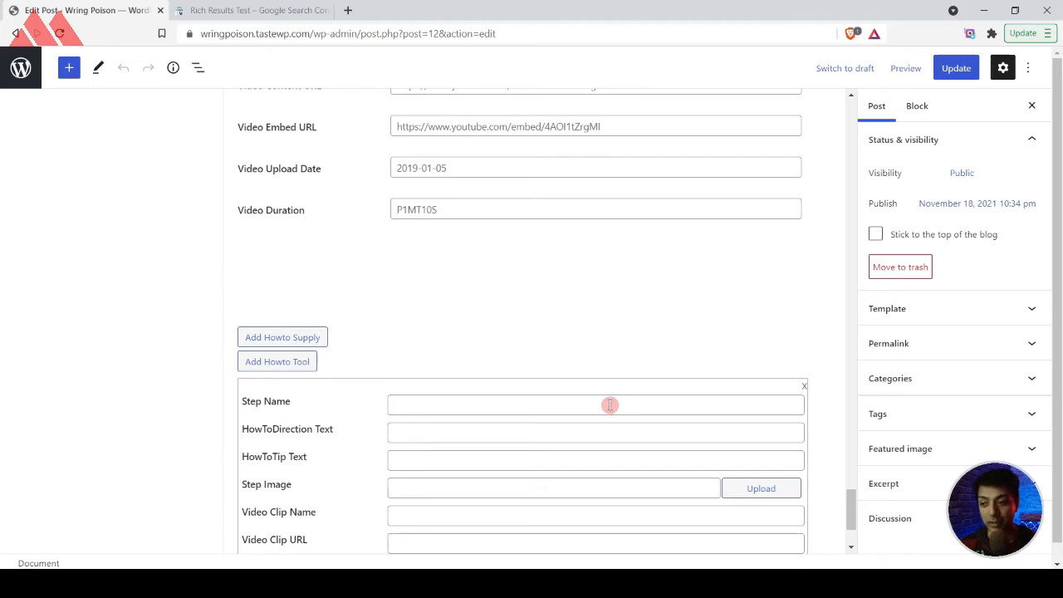
pyautogui.scroll(-2, 603, 404)
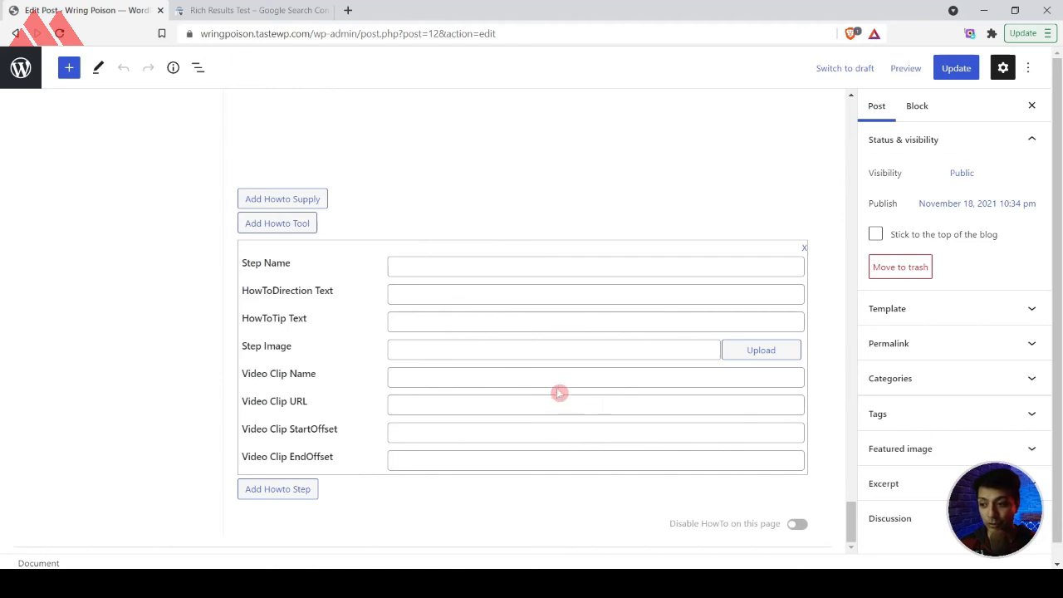
pyautogui.click(437, 267)
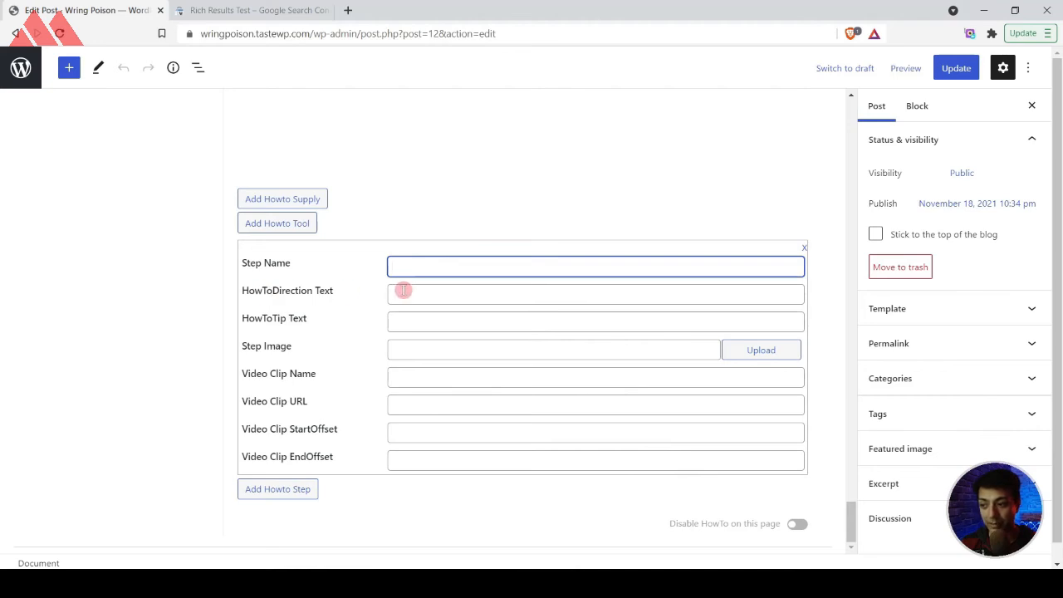
pyautogui.click(483, 295)
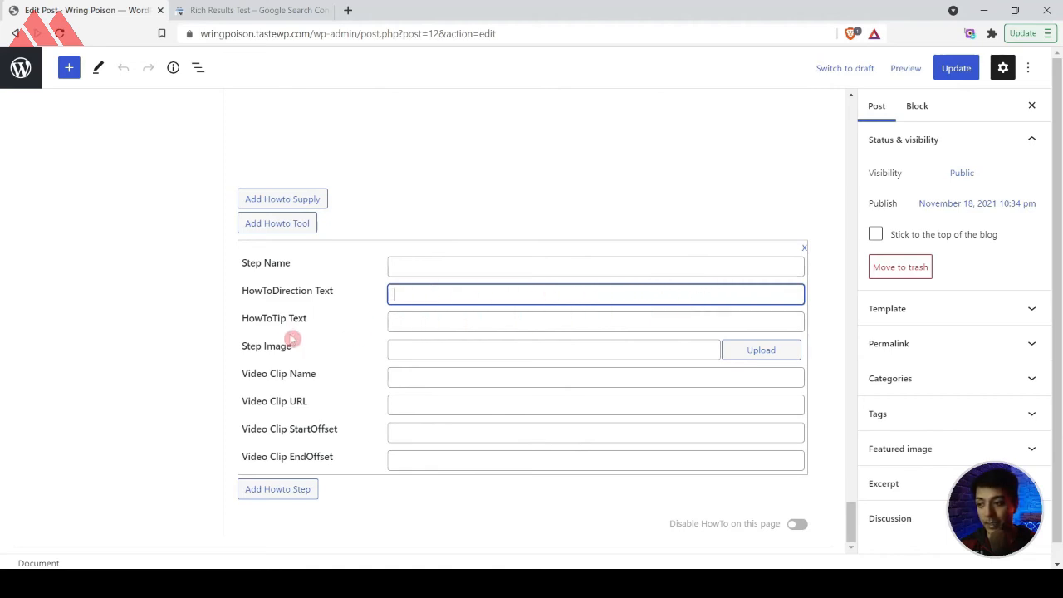
pyautogui.click(449, 322)
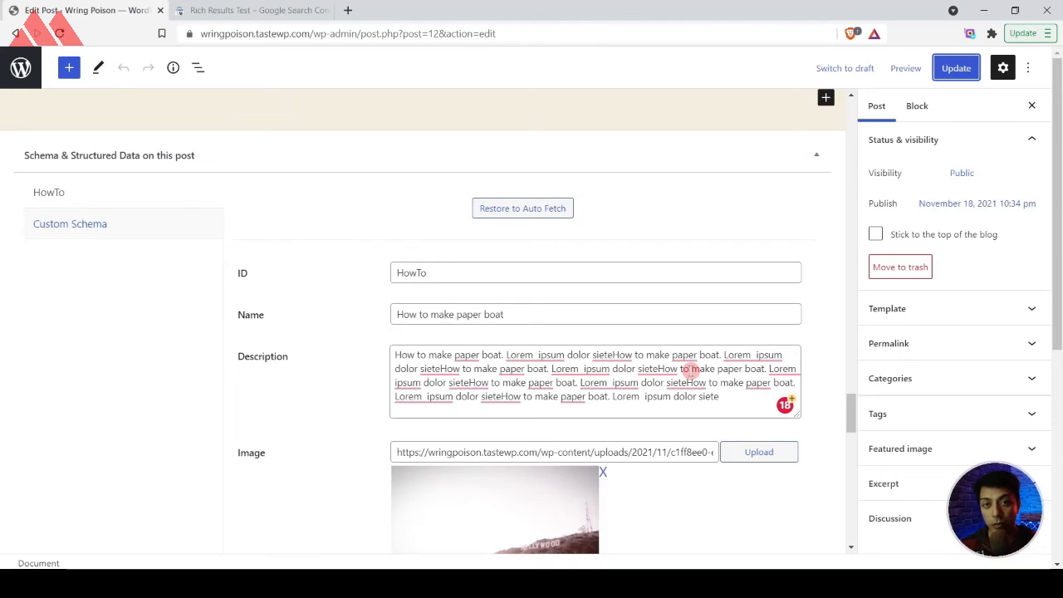
# Review the filled-in HowTo details, video fields and both steps, and update the post
pyautogui.scroll(-7, 691, 373)
pyautogui.scroll(-3, 691, 371)
pyautogui.scroll(4, 362, 331)
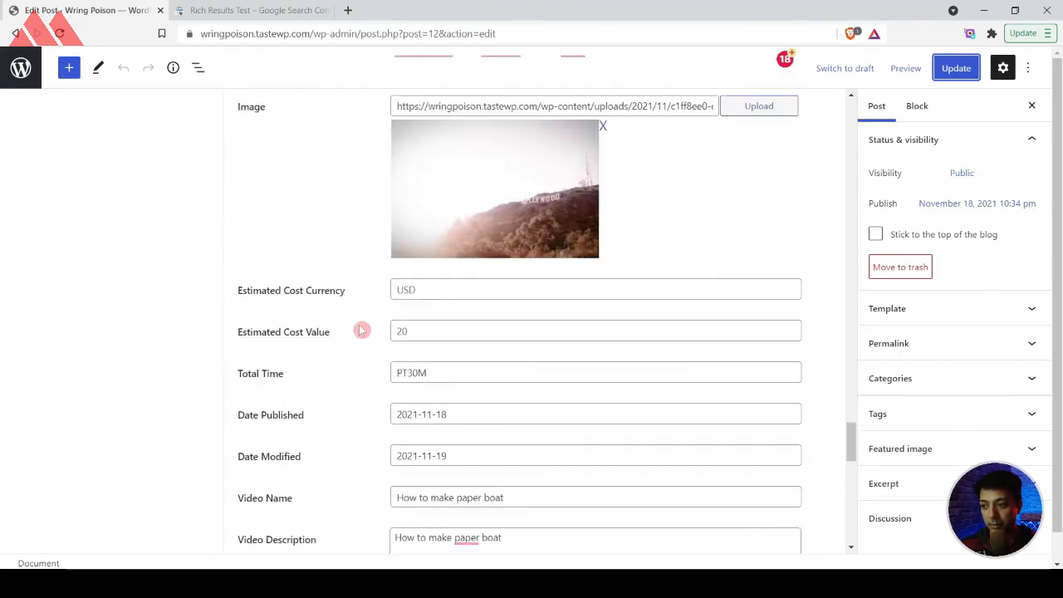
pyautogui.scroll(-4, 363, 331)
pyautogui.scroll(-1, 560, 355)
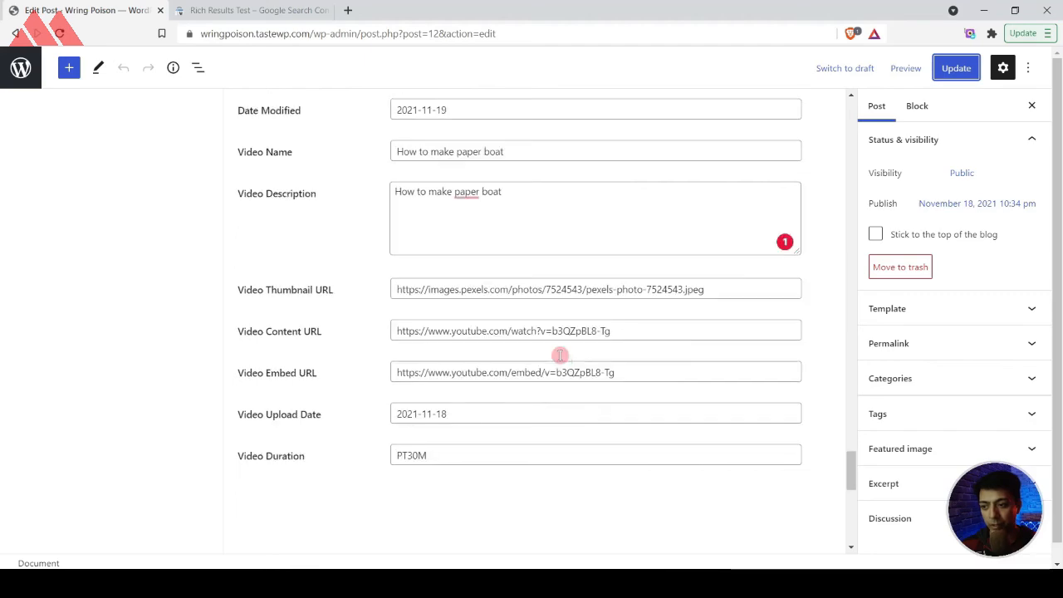
pyautogui.scroll(-2, 561, 359)
pyautogui.scroll(-2, 558, 360)
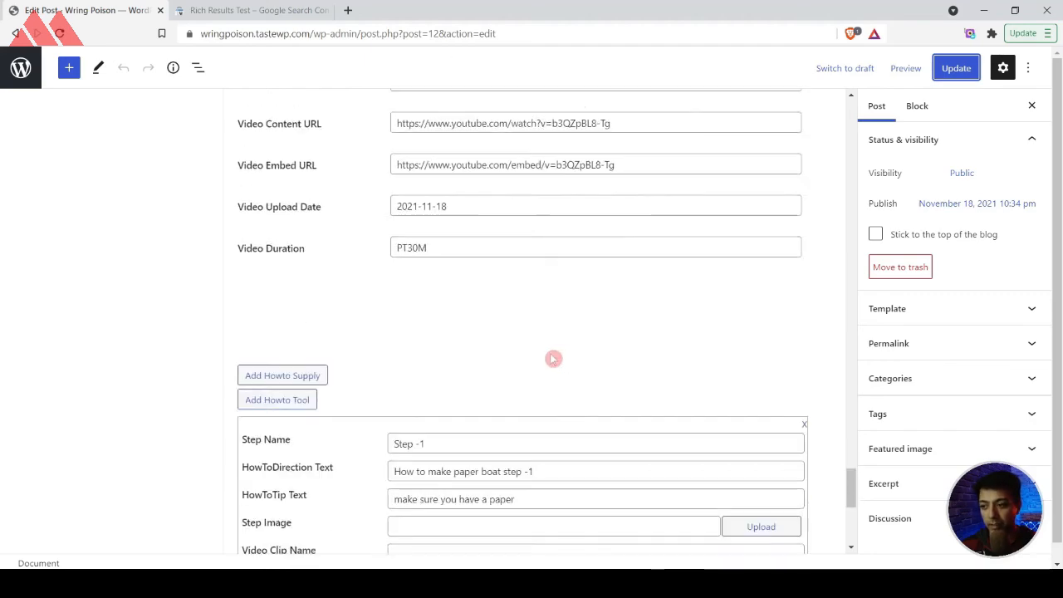
pyautogui.scroll(-3, 540, 357)
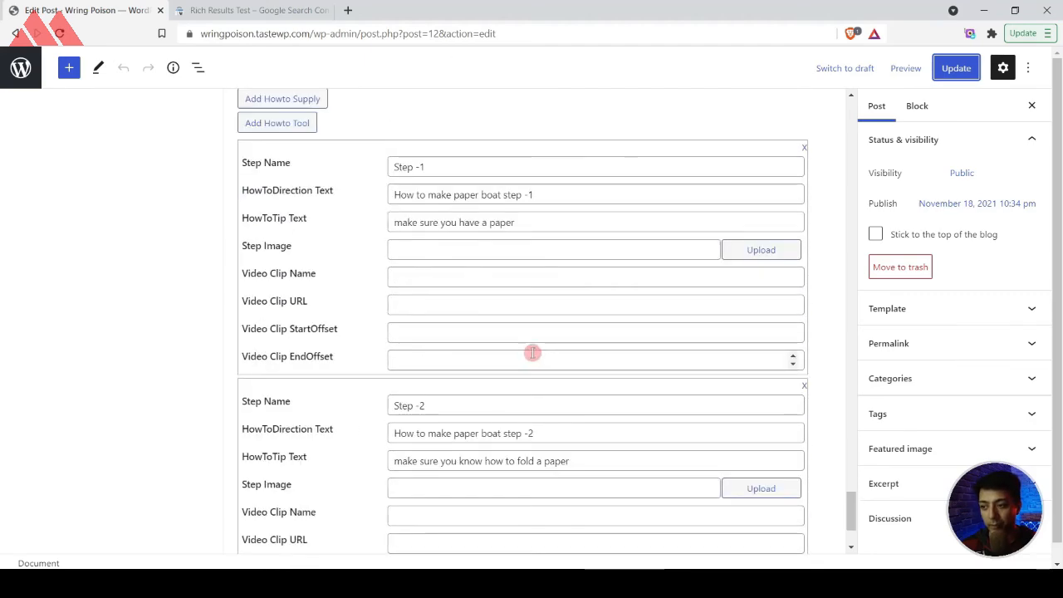
pyautogui.scroll(-2, 473, 257)
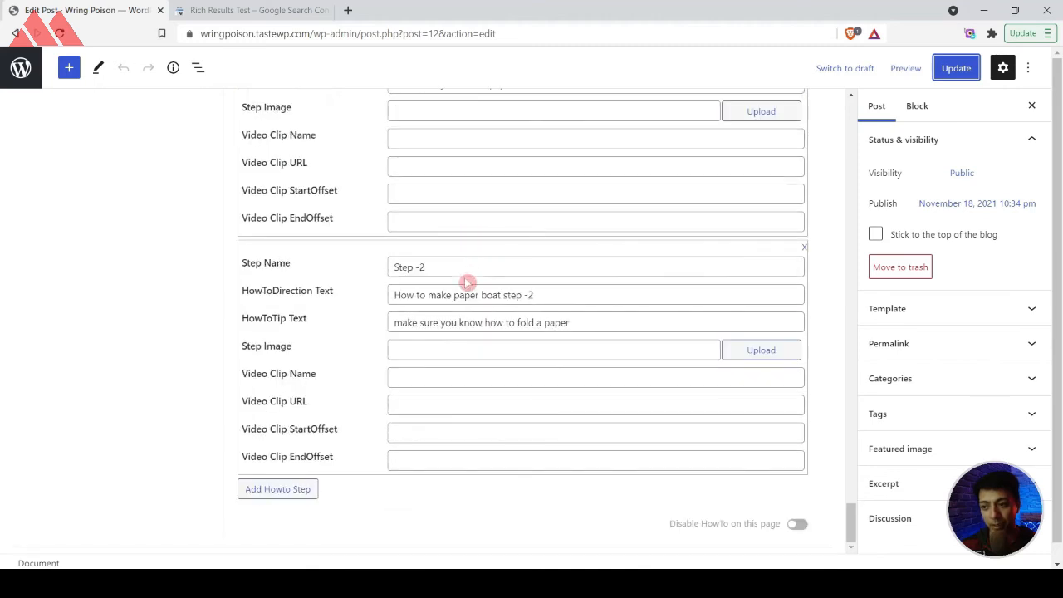
pyautogui.click(966, 69)
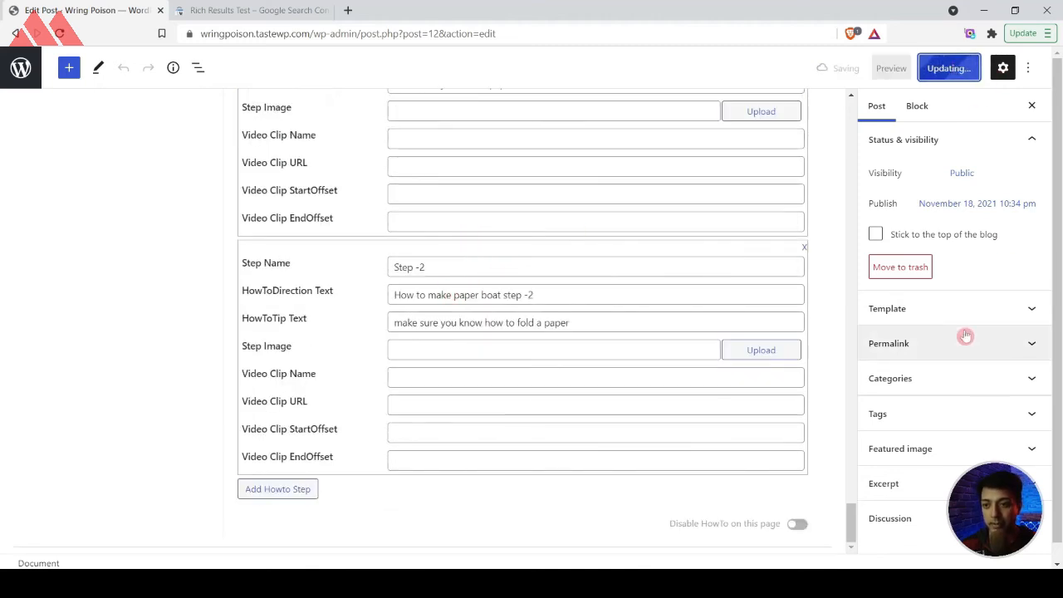
# Check the detected How-to and Videos items in the Rich Results Test against the video fields filled in on the post
pyautogui.click(275, 8)
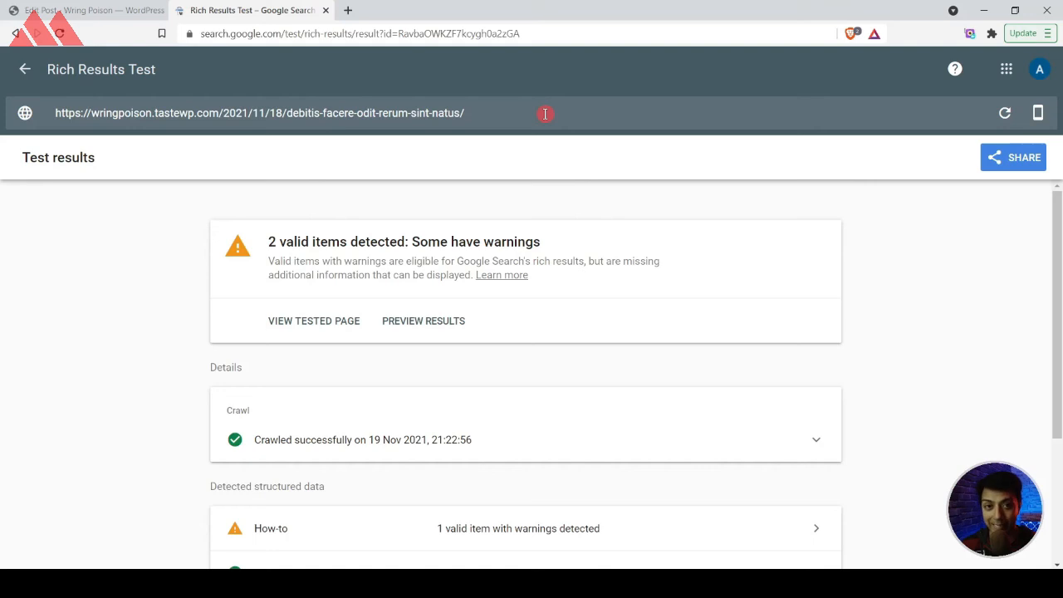
pyautogui.scroll(-3, 487, 259)
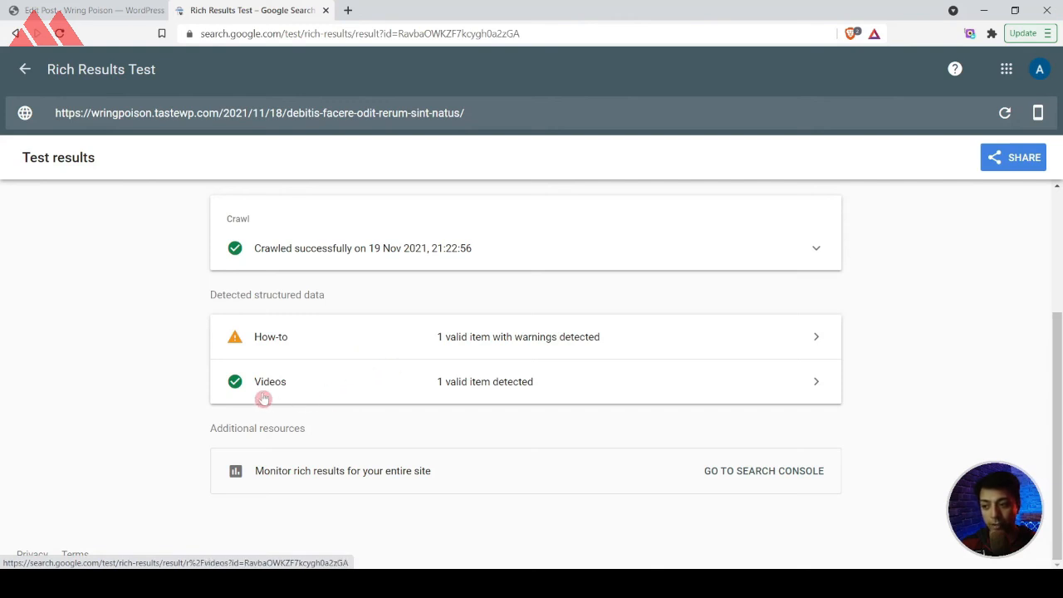
pyautogui.click(58, 10)
pyautogui.scroll(3, 340, 275)
pyautogui.scroll(5, 348, 266)
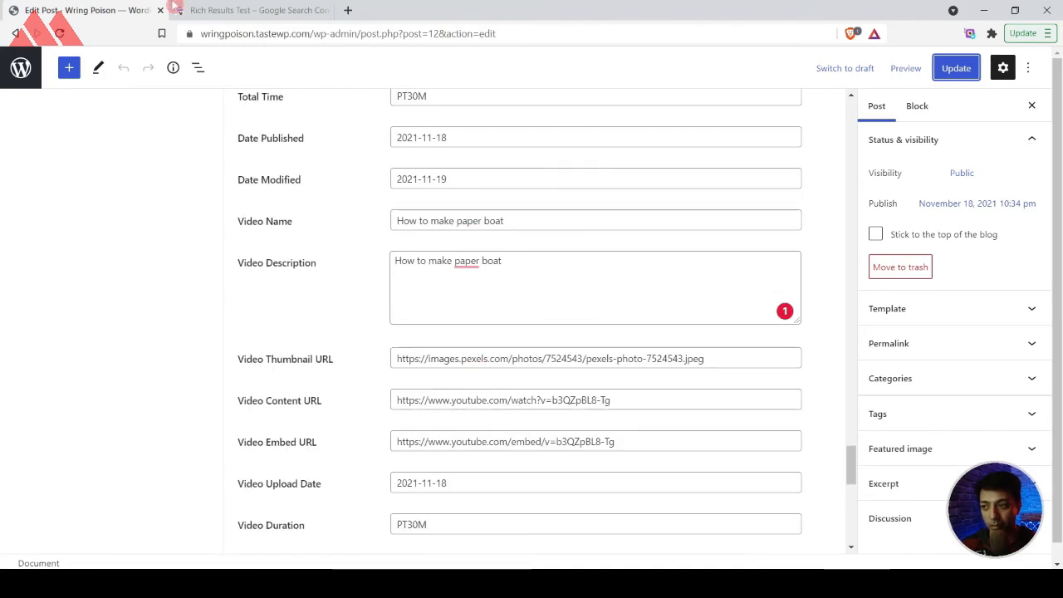
pyautogui.click(249, 9)
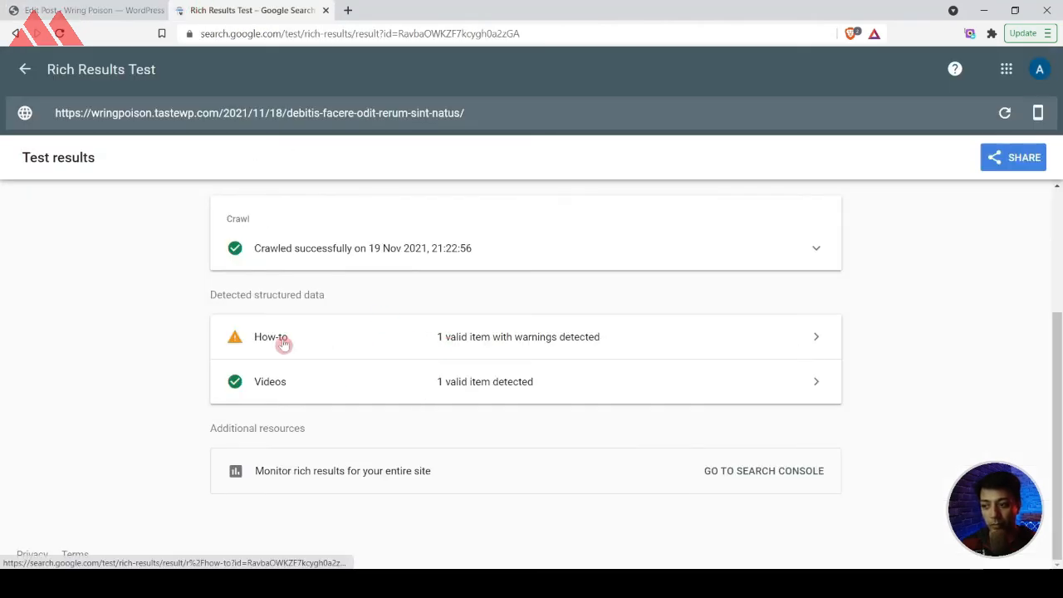
# Open the detected How-to item and expand "How to make paper boat" to examine its warnings about missing optional fields
pyautogui.click(604, 345)
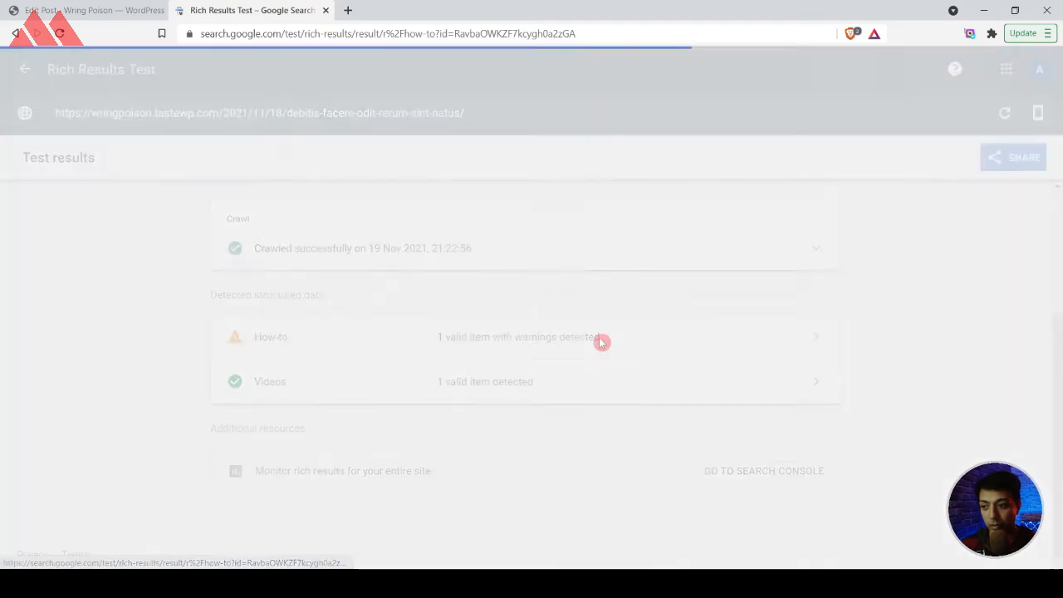
pyautogui.scroll(-2, 602, 341)
pyautogui.click(796, 381)
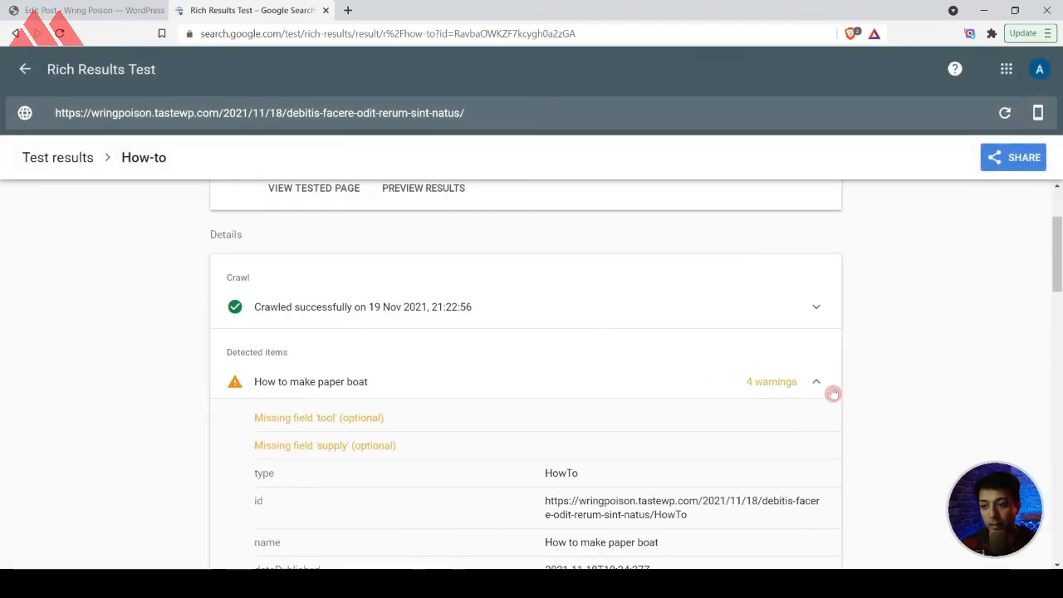
pyautogui.scroll(-2, 952, 418)
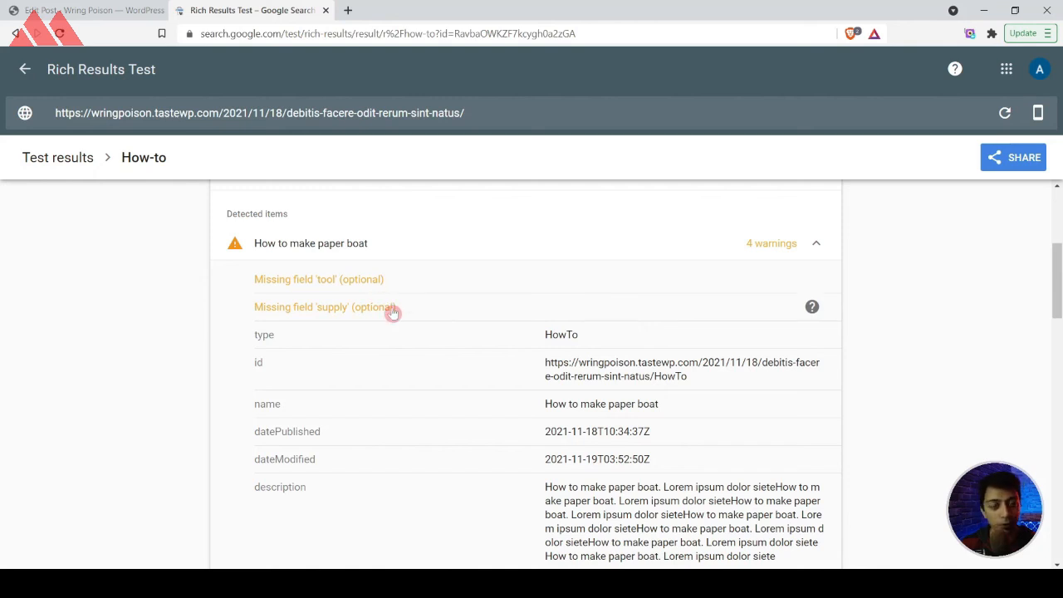
pyautogui.scroll(3, 390, 316)
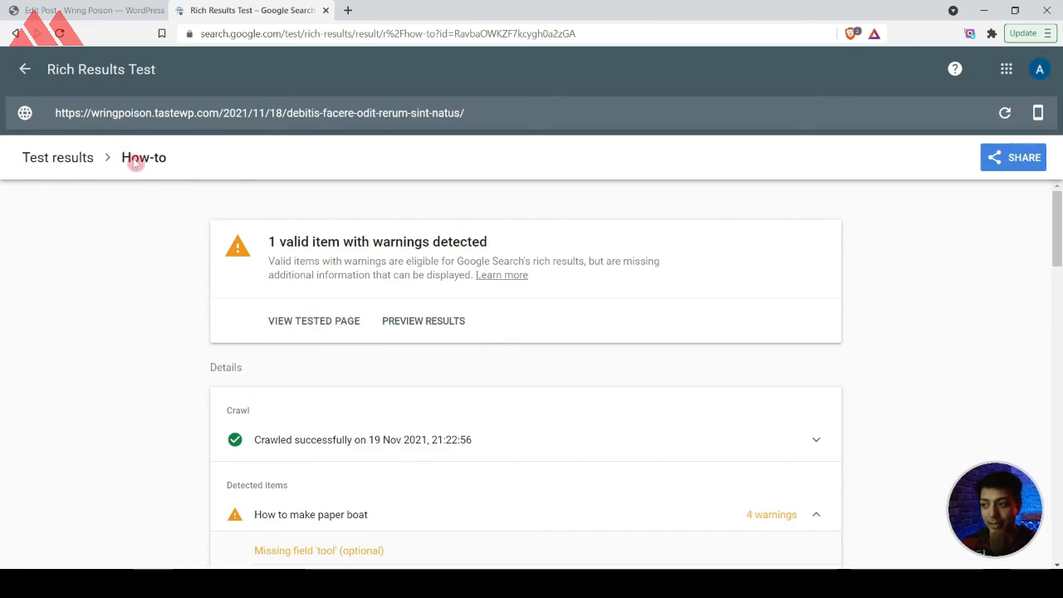
# Review the post's HowTo schema fields in the WordPress editor, from the ID and description through the video details to the last step
pyautogui.scroll(-4, 399, 283)
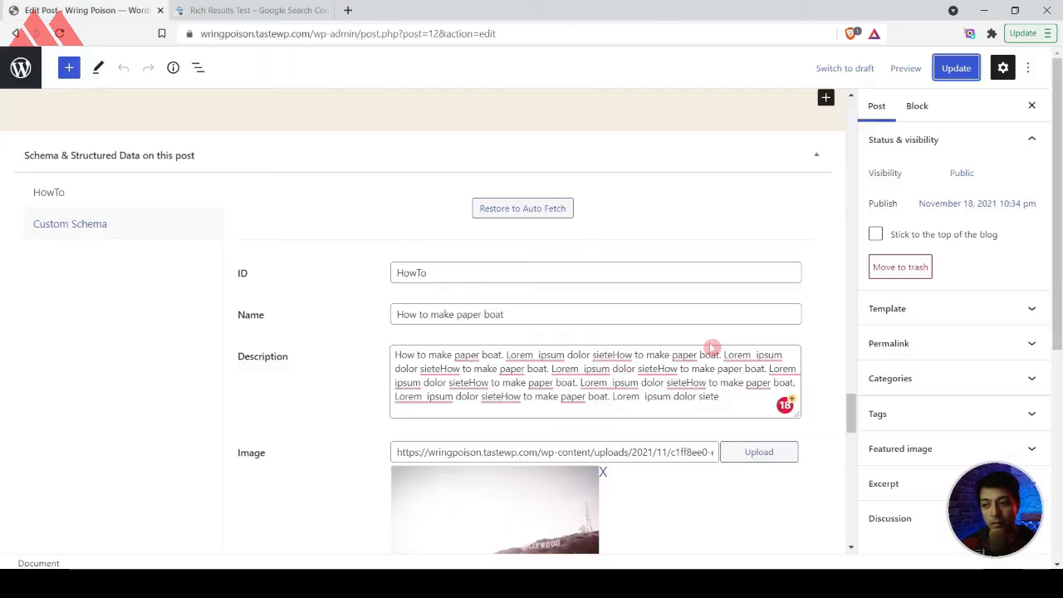
pyautogui.scroll(-6, 712, 346)
pyautogui.scroll(-5, 711, 346)
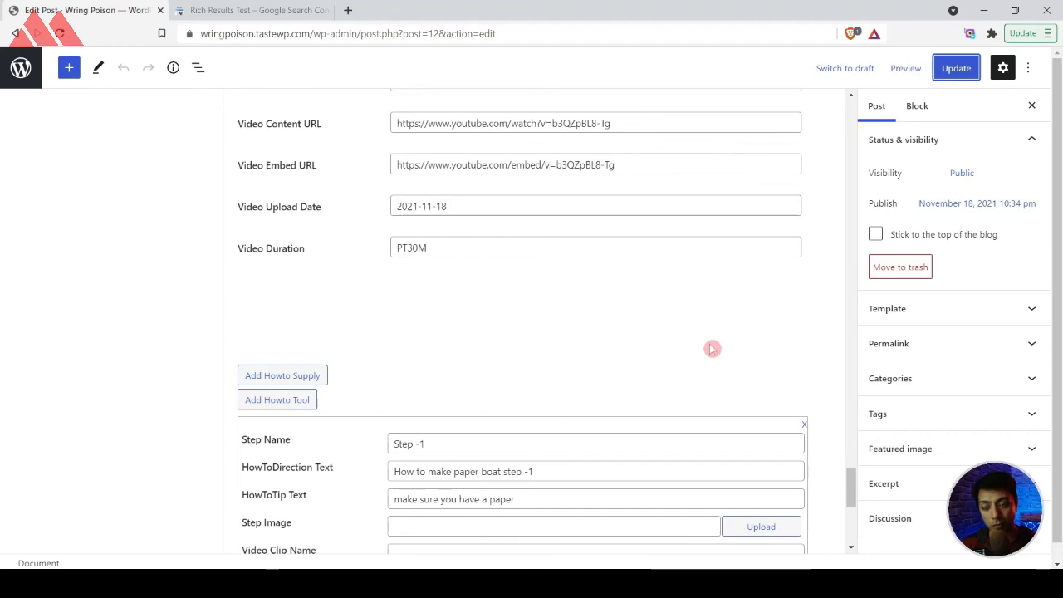
pyautogui.scroll(-5, 712, 348)
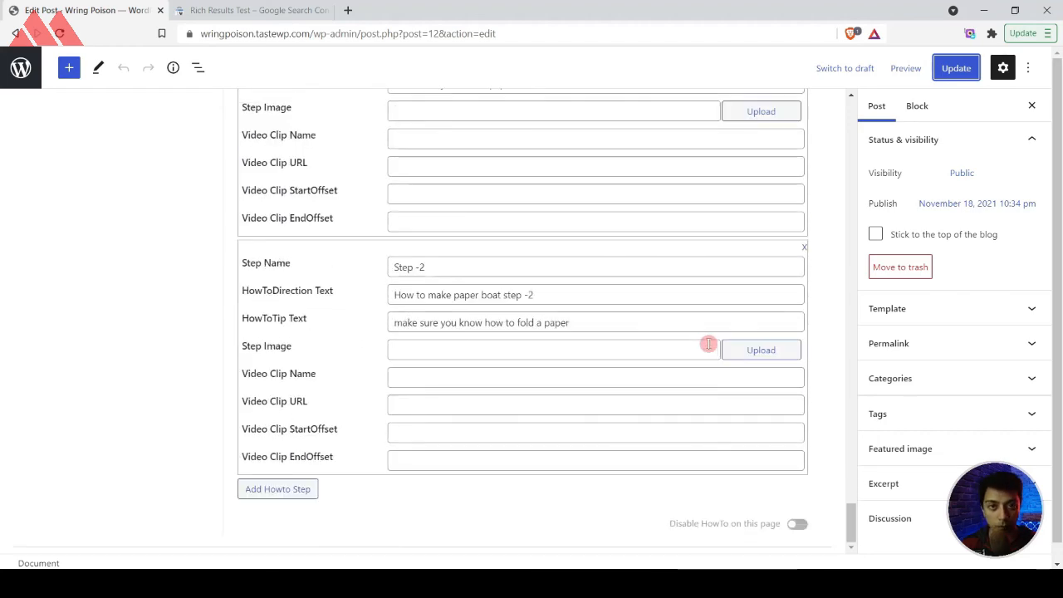